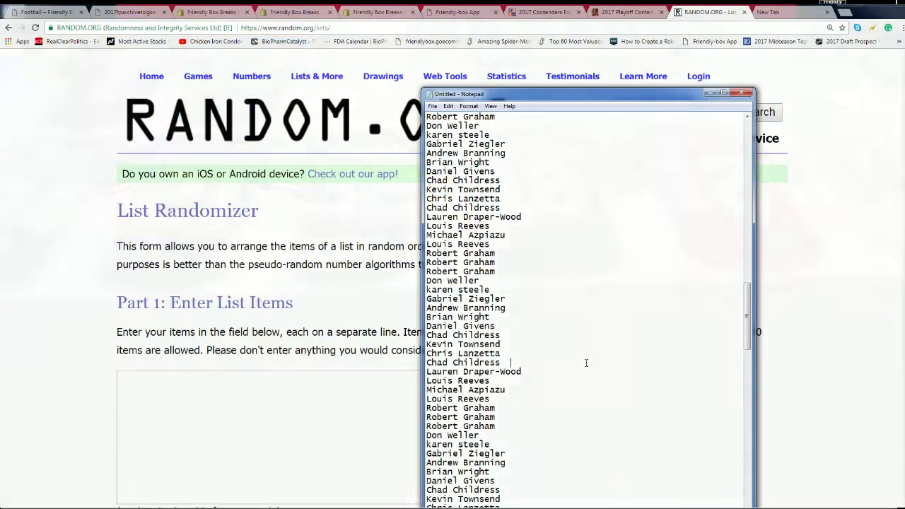
- Highlight the ID GRFBJERSROOKIEUPDATE135 in the box title at the start of the Notepad text
scroll(615, 259, "down", 1)
scroll(615, 260, "up", 10)
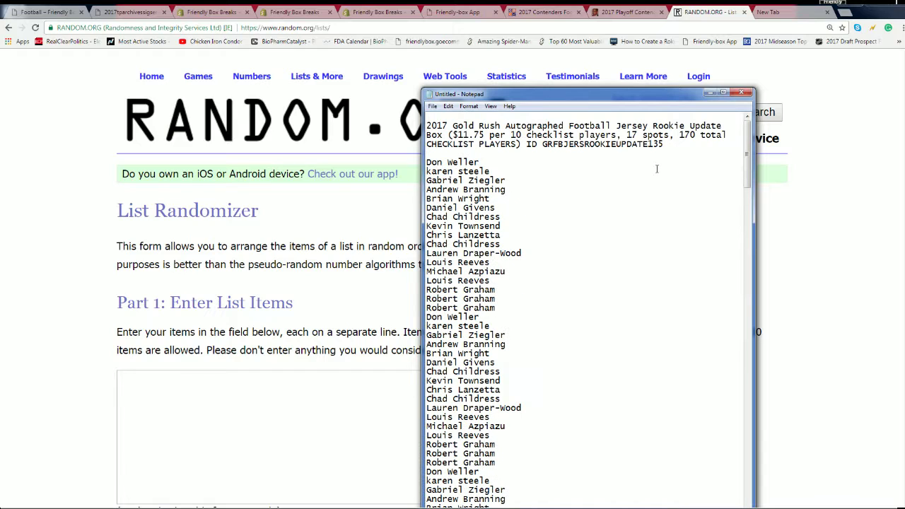
left_click_drag(427, 153, 546, 145)
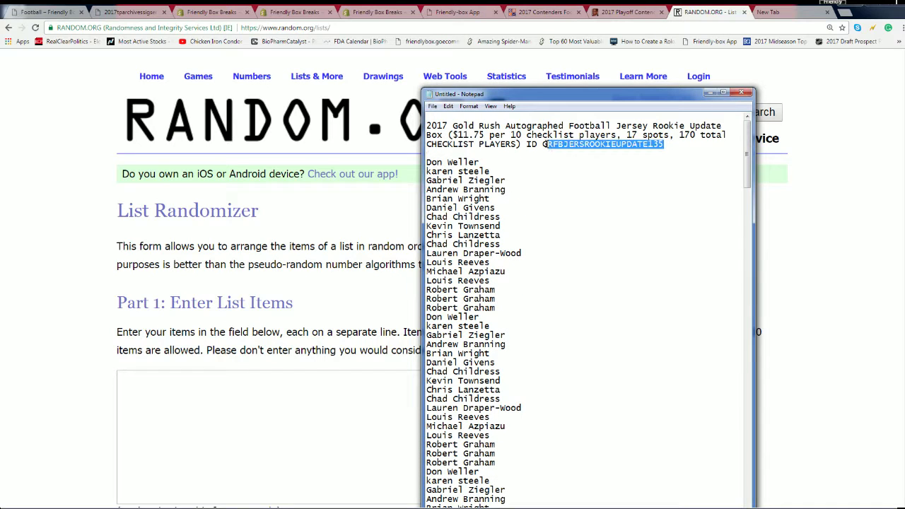
- Copy the entire repeated list of owner names below the box title, stopping before the player checklist
left_click(428, 162)
left_click_drag(428, 162, 512, 253)
right_click(502, 208)
left_click(509, 241)
key("ctrl+v")
key("ctrl+v")
key("ctrl+v")
key("ctrl+v")
key("ctrl+v")
key("ctrl+v")
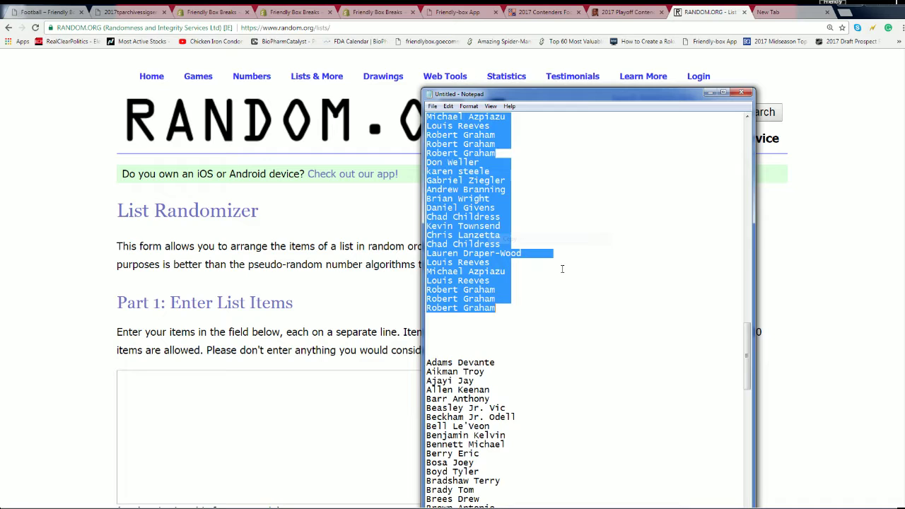
scroll(562, 268, "up", 10)
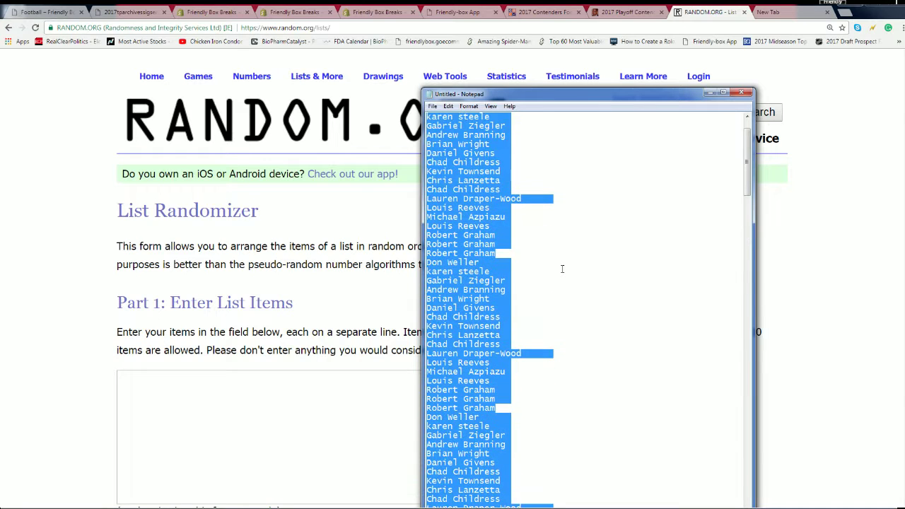
- Paste the copied owner names into the RANDOM.ORG List Randomizer and randomize the list
left_click(126, 381)
right_click(126, 381)
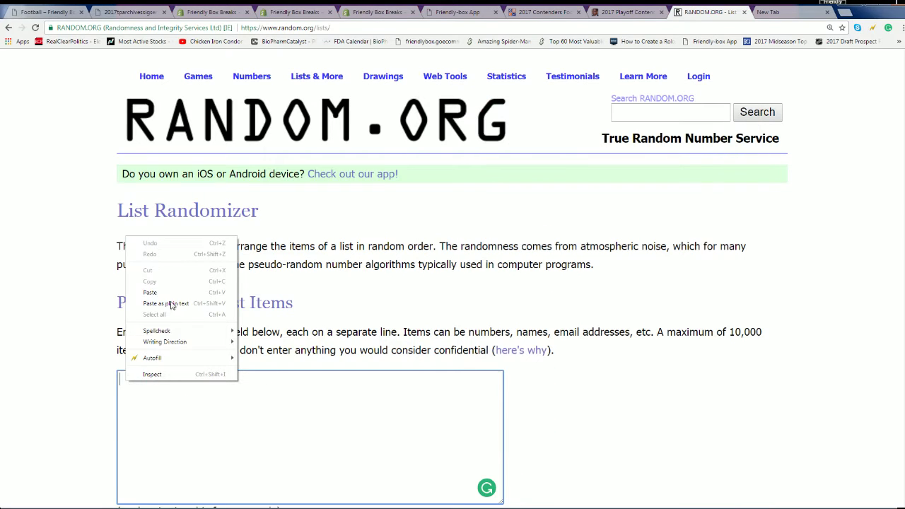
left_click(173, 293)
scroll(626, 392, "down", 3)
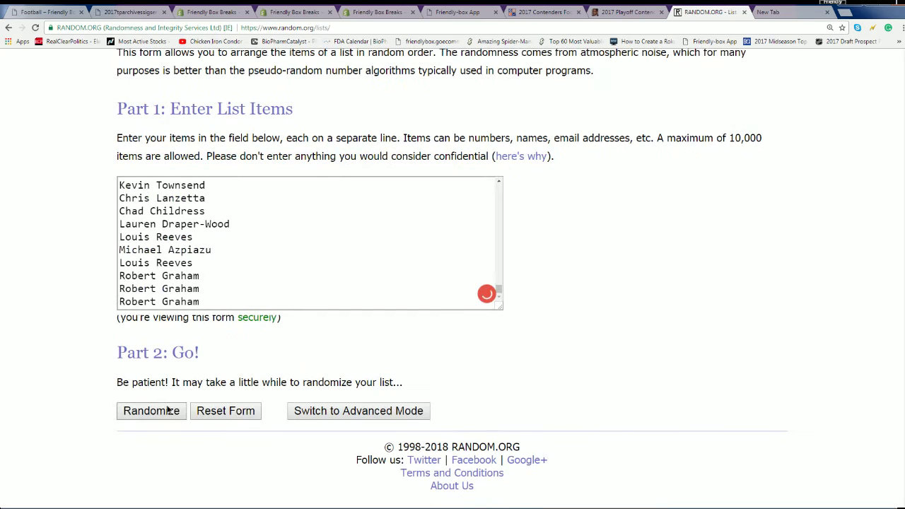
left_click(165, 410)
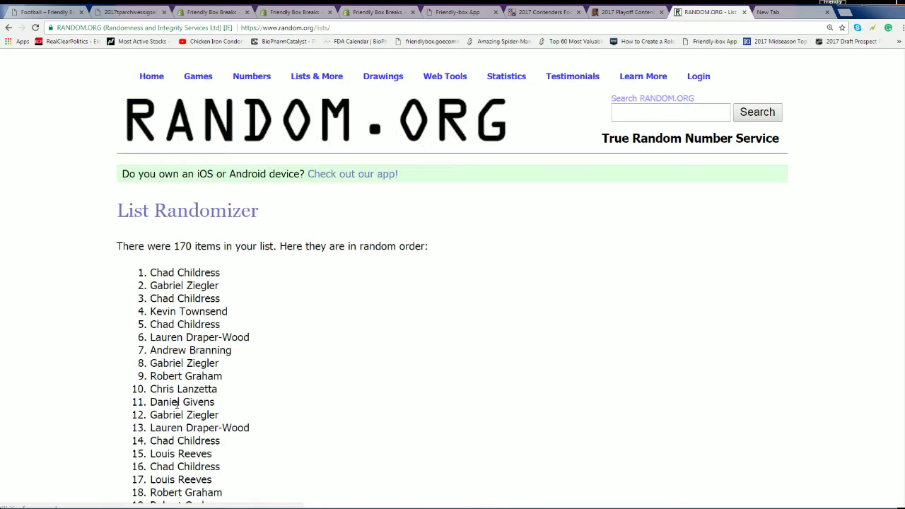
- Randomize the owner list six more times, for seven randomizations in total
scroll(230, 354, "down", 20)
scroll(226, 359, "down", 10)
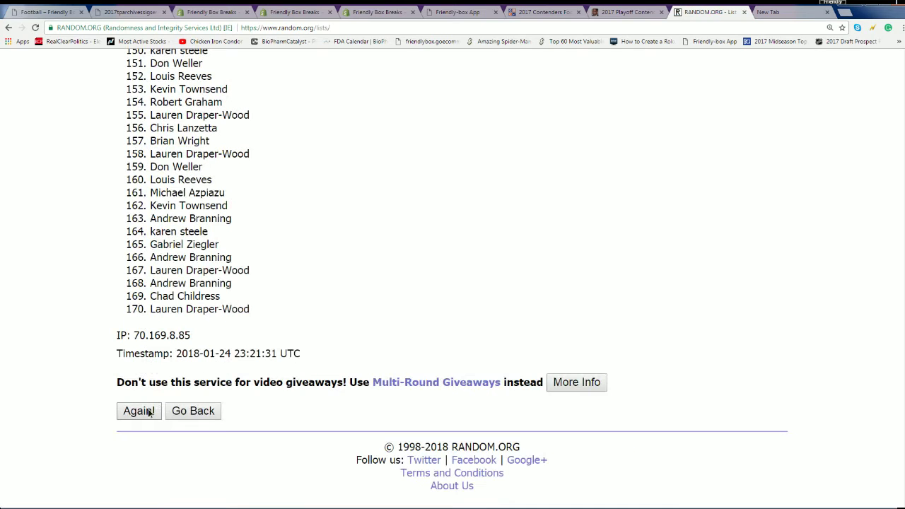
left_click(148, 412)
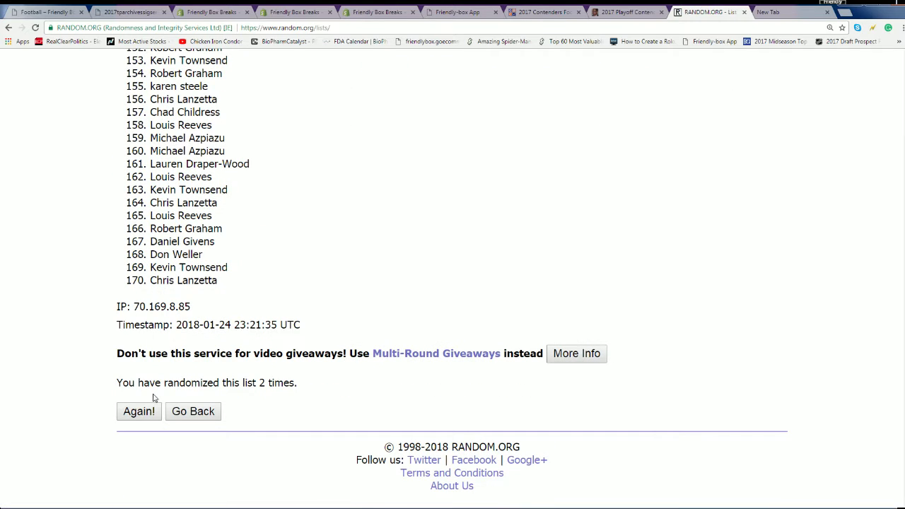
left_click(144, 411)
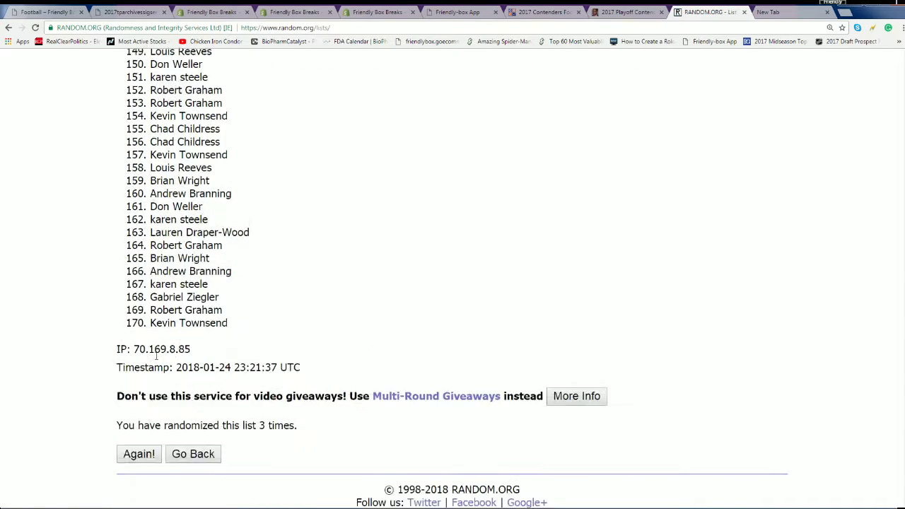
left_click(139, 411)
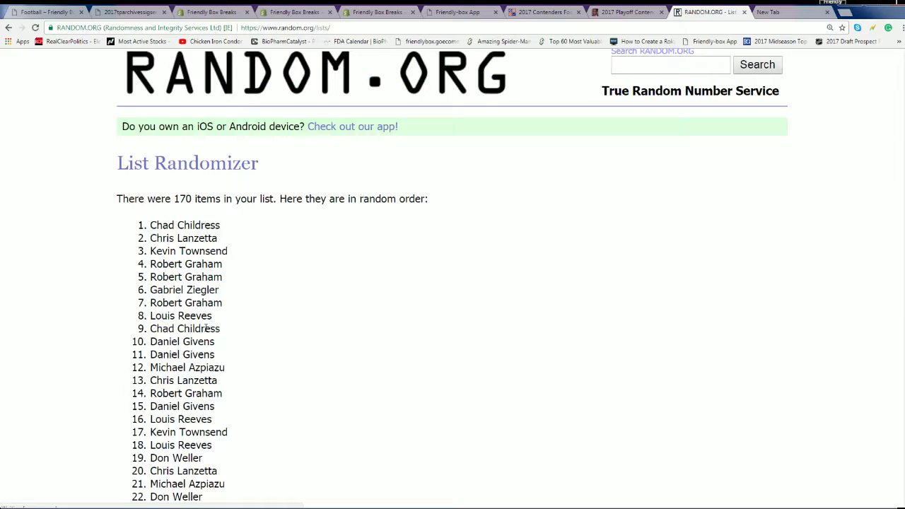
scroll(206, 328, "down", 20)
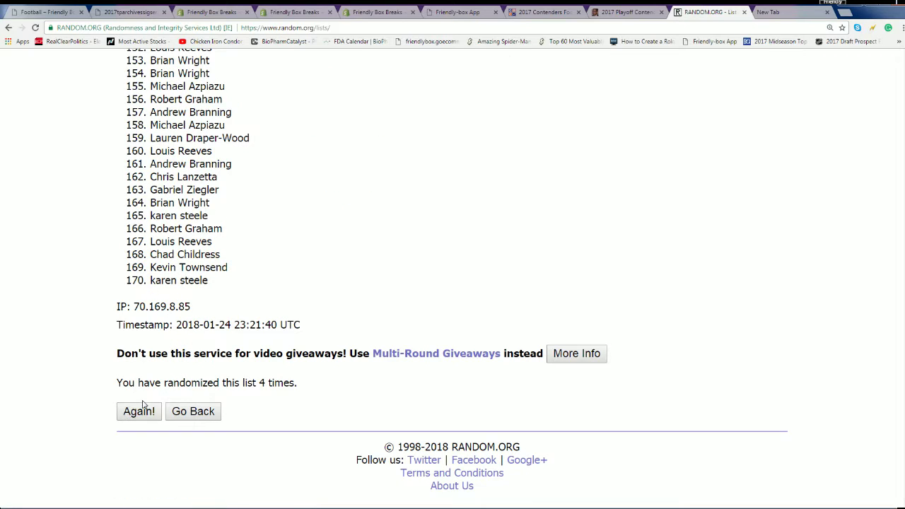
left_click(142, 410)
scroll(269, 290, "down", 20)
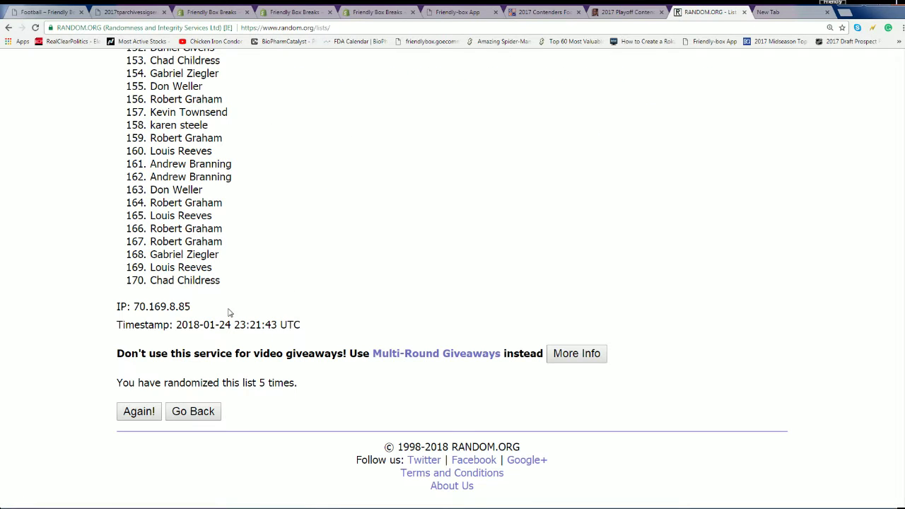
left_click(141, 411)
scroll(240, 262, "down", 20)
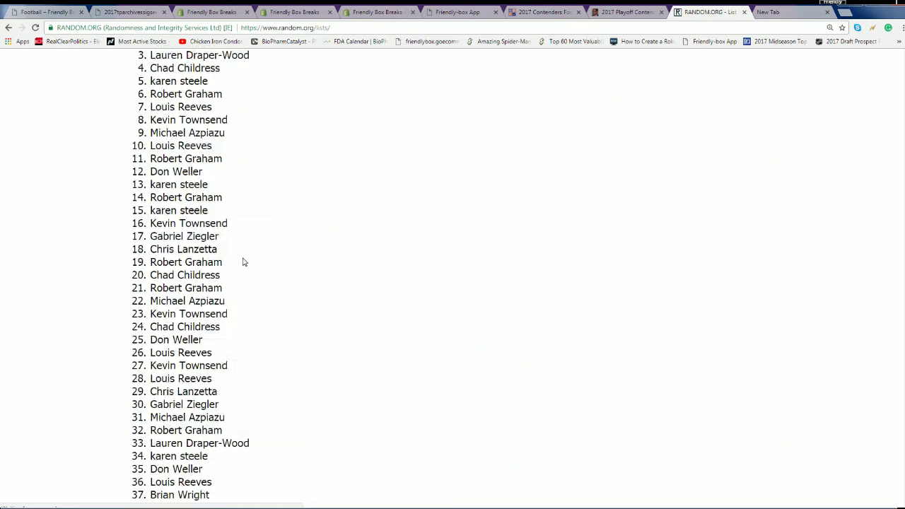
scroll(234, 273, "down", 5)
left_click(139, 411)
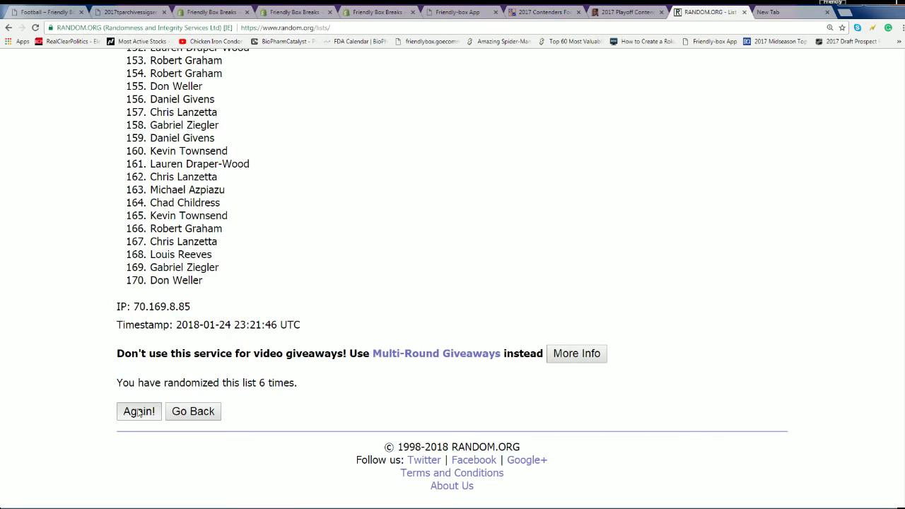
- Copy all 170 owner names from the randomized results
scroll(187, 226, "down", 2)
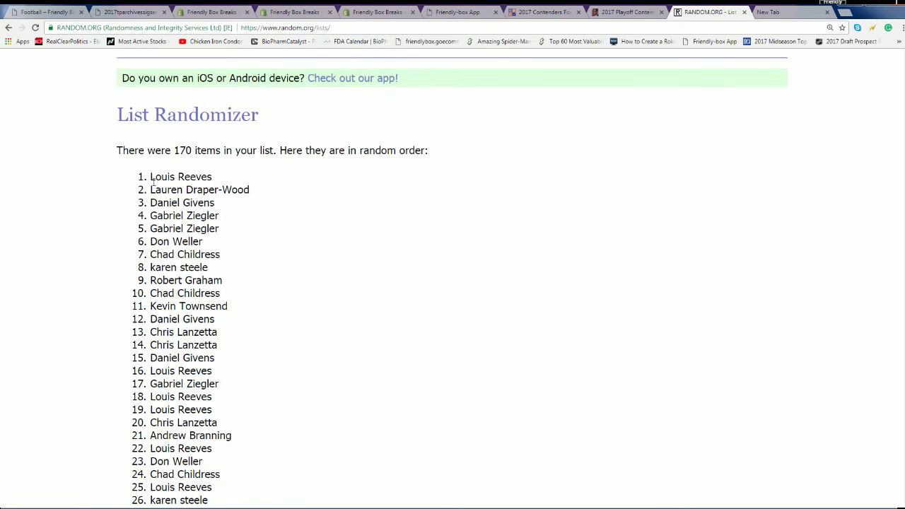
left_click_drag(151, 178, 242, 277)
scroll(244, 316, "down", 15)
scroll(237, 347, "down", 14)
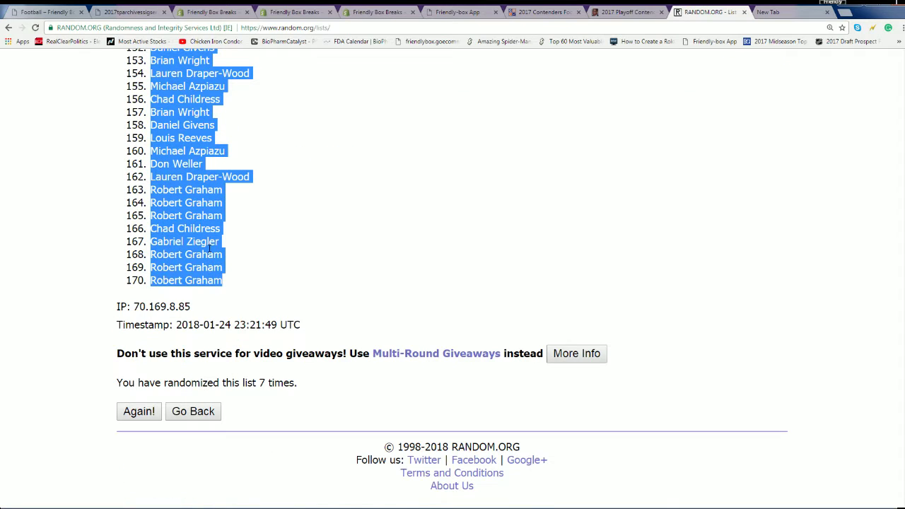
right_click(206, 246)
left_click(220, 256)
- Switch to Excel and paste the randomized owners with source formatting into the Owners column from cell B2, and select cell A2
key("alt+Tab")
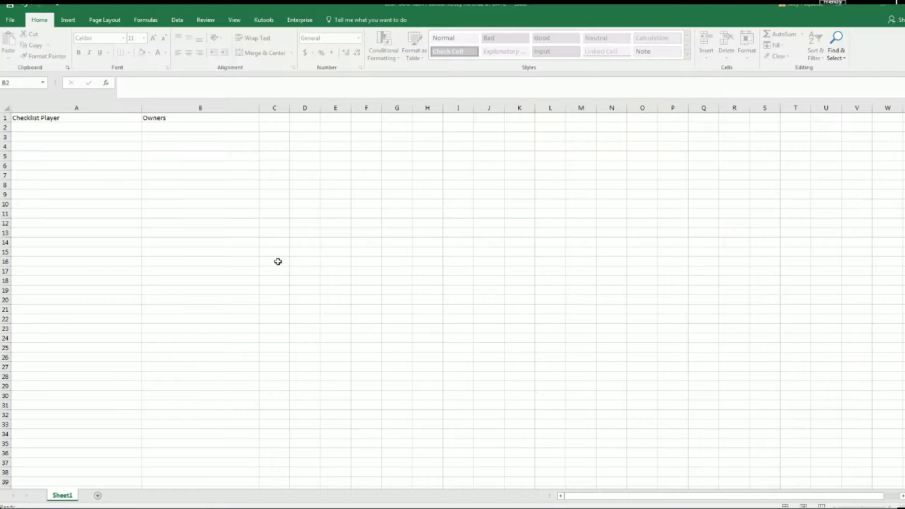
left_click(164, 126)
right_click(162, 129)
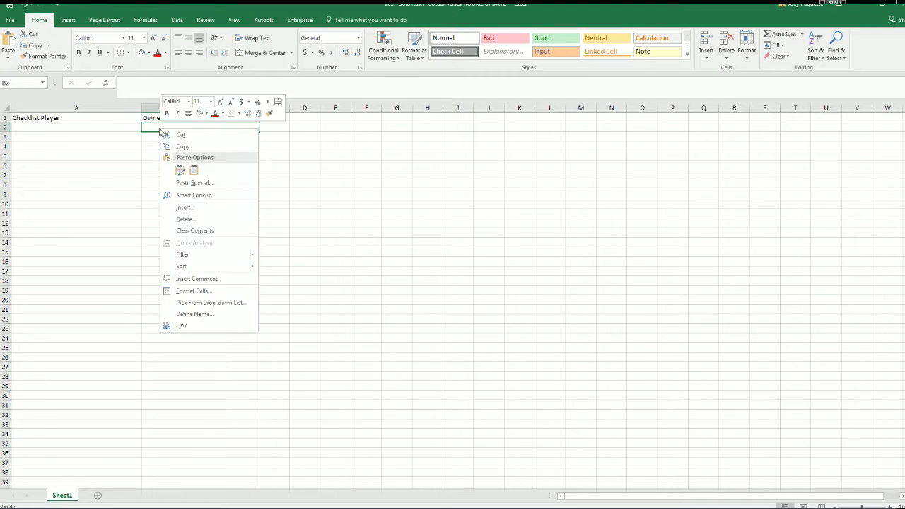
left_click(179, 170)
left_click(180, 170)
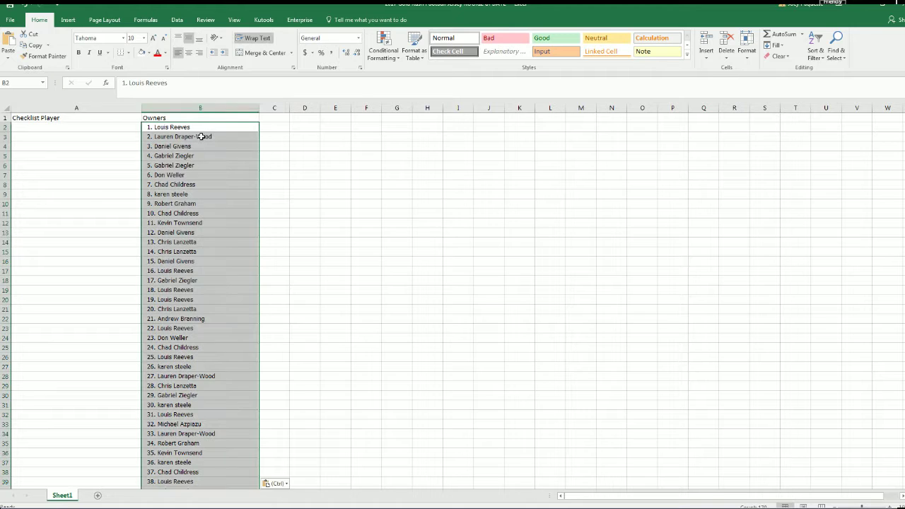
left_click(109, 127)
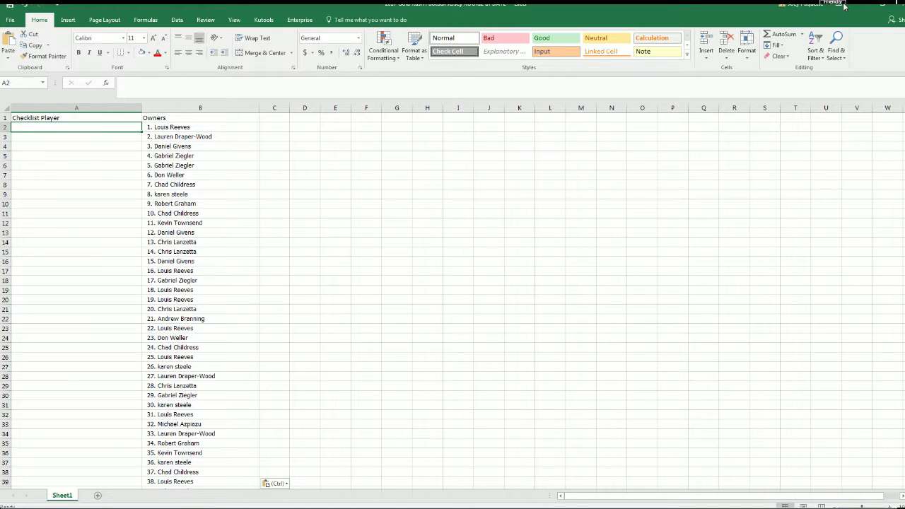
- Switch back to the browser and open a new blank List Randomizer form
key("alt+Tab")
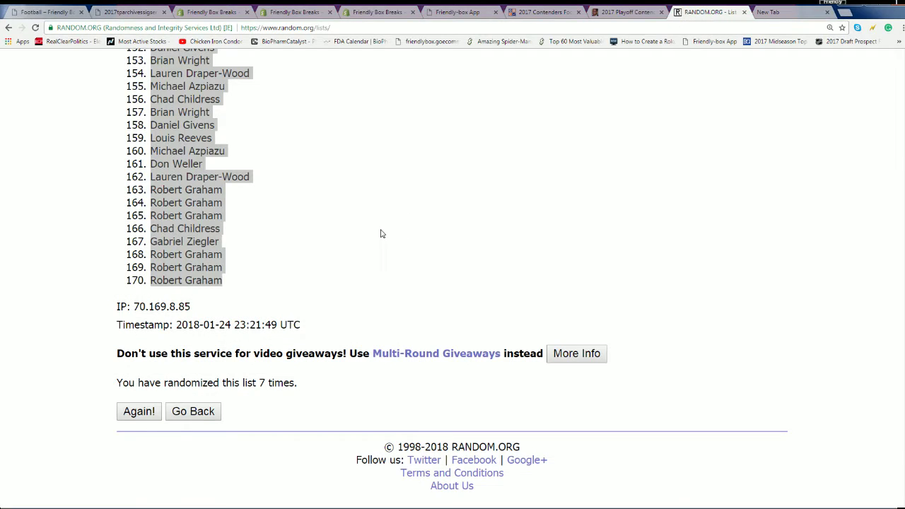
scroll(387, 235, "up", 20)
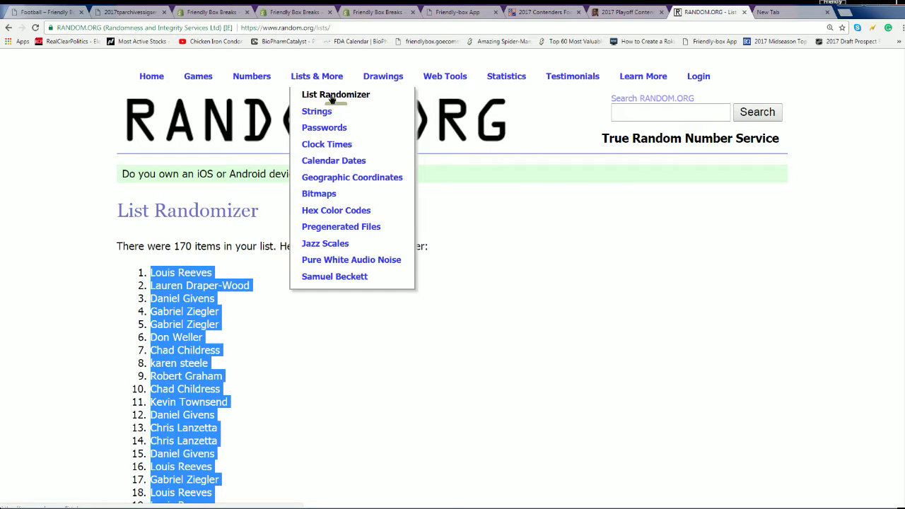
left_click(324, 95)
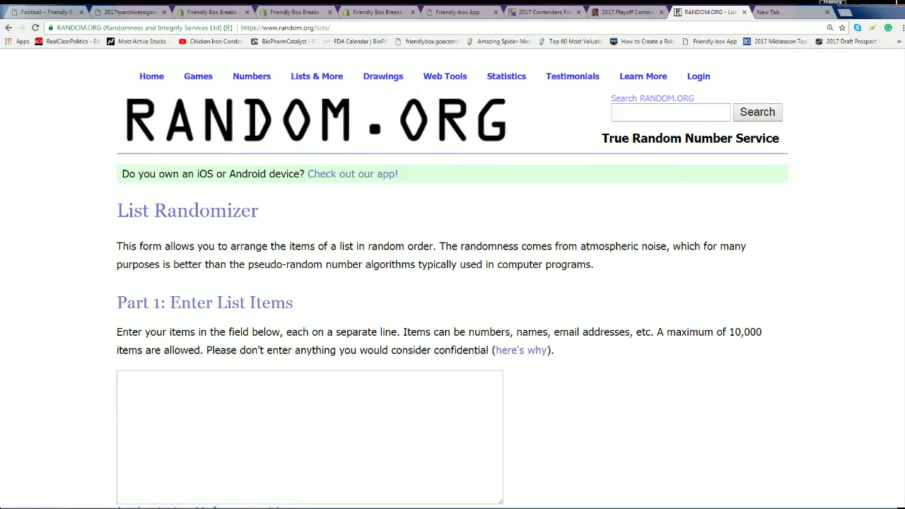
- Switch to Notepad, maximize it and copy the checklist player names from Adams Devante through Young Steve
key("alt+Tab")
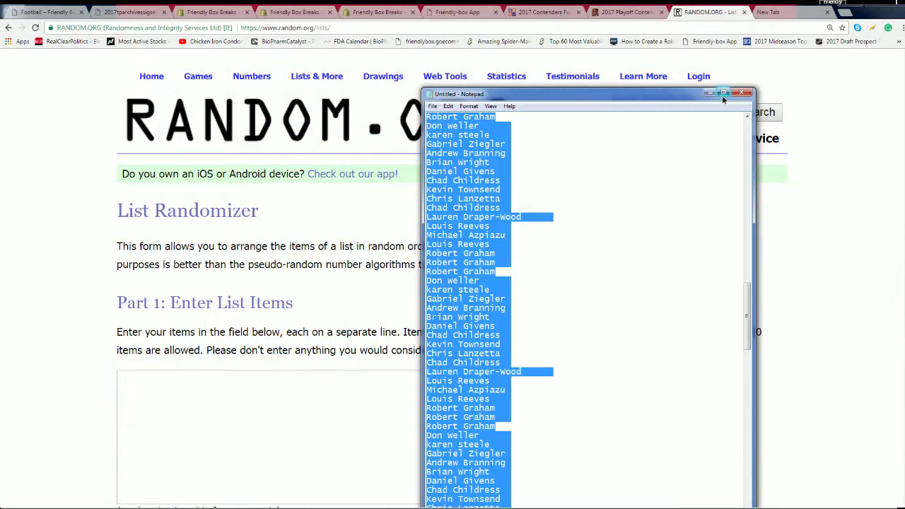
left_click(723, 97)
scroll(321, 264, "down", 20)
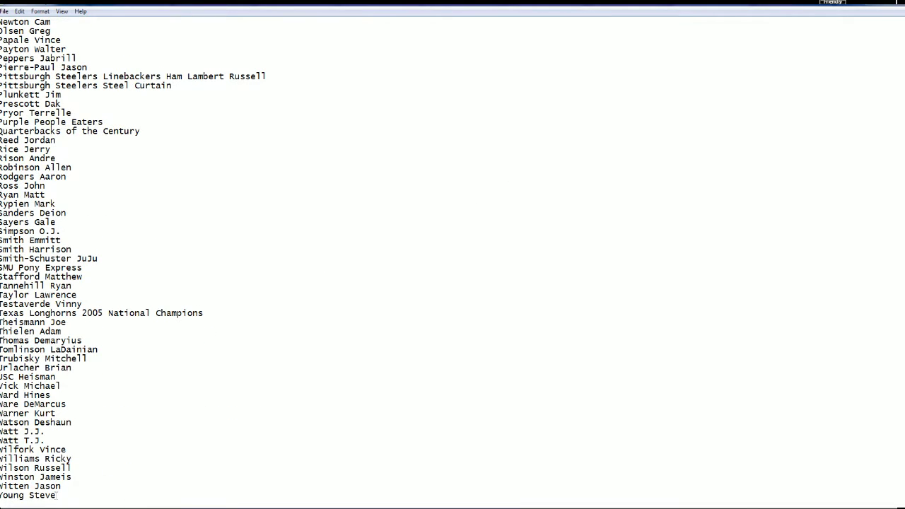
left_click_drag(56, 495, 3, 231)
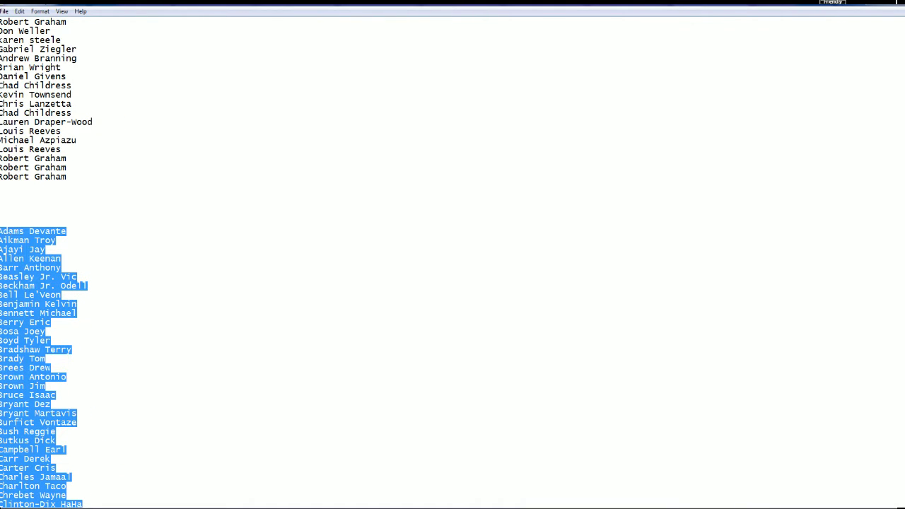
right_click(8, 238)
left_click(34, 270)
- Switch back to the browser, paste the checklist players into the blank List Randomizer form and randomize the list
key("alt+Tab")
left_click(142, 389)
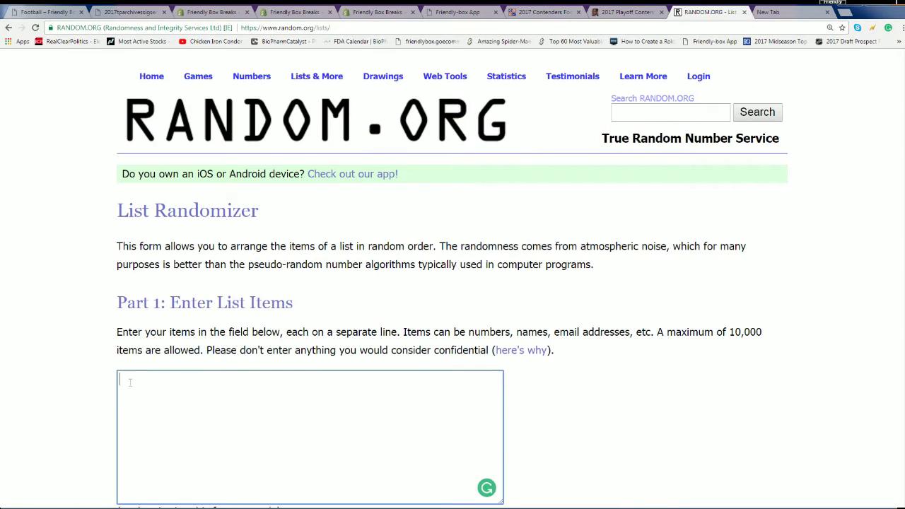
right_click(143, 388)
left_click(162, 297)
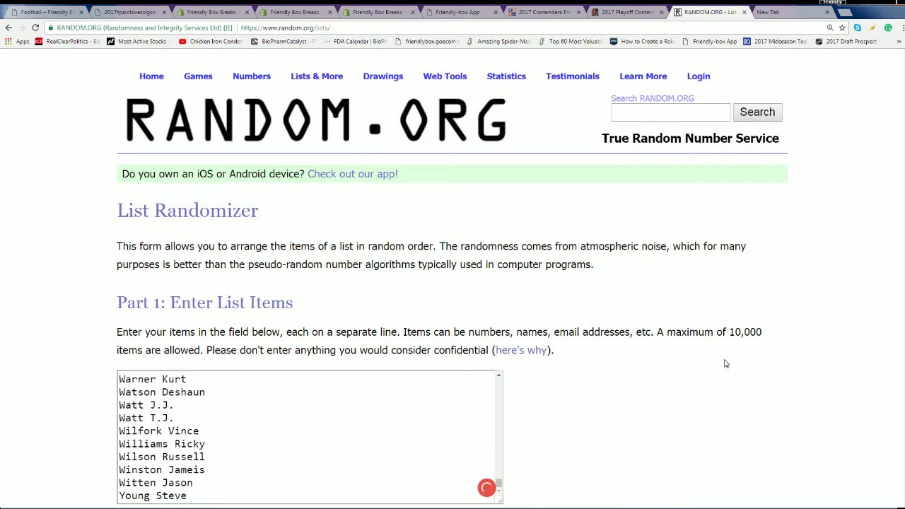
scroll(154, 345, "down", 3)
left_click(132, 411)
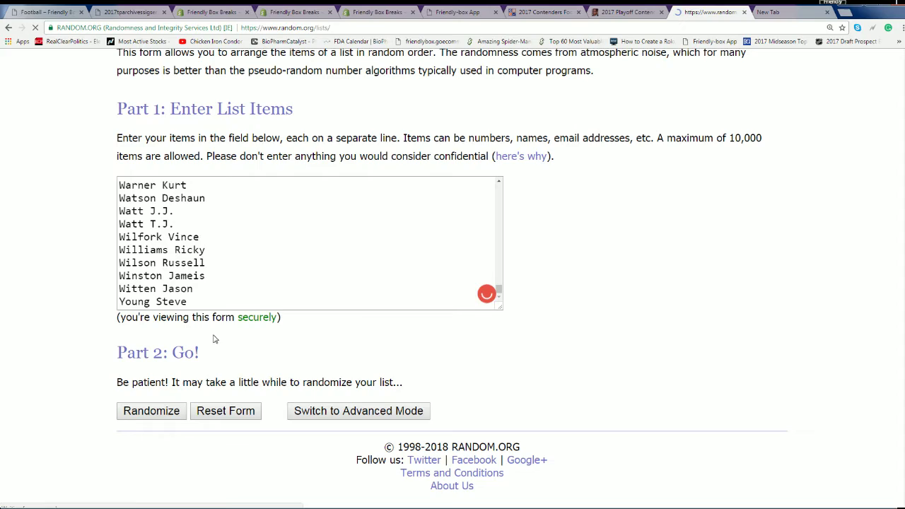
- Randomize the checklist player list six more times, for seven randomizations in total
scroll(289, 242, "down", 3)
scroll(285, 243, "down", 20)
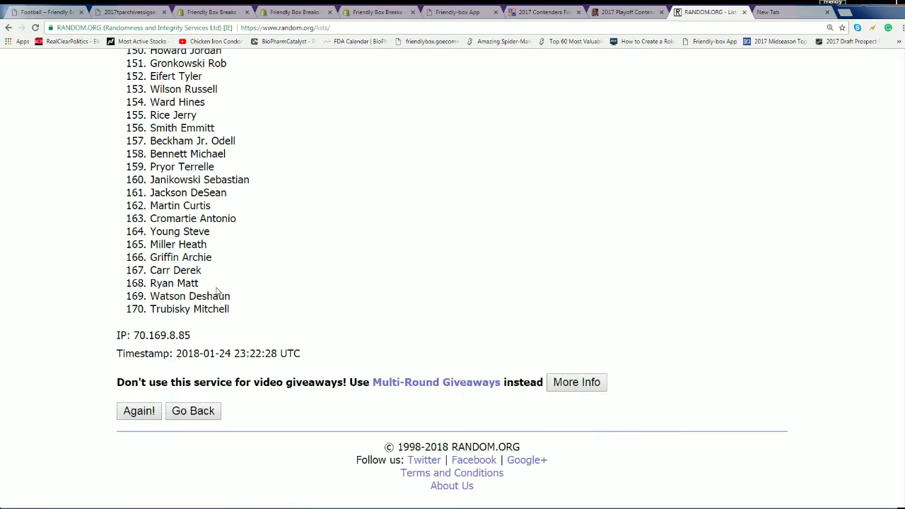
left_click(129, 414)
scroll(292, 268, "down", 15)
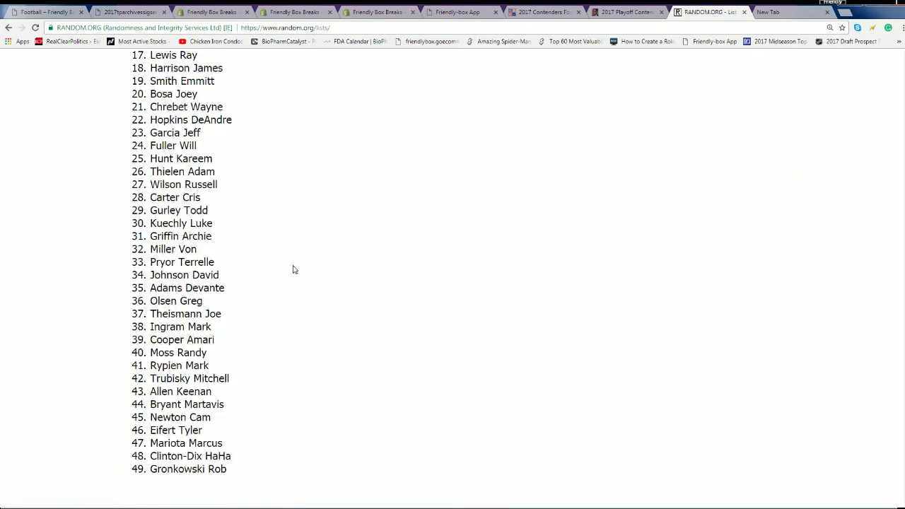
scroll(293, 268, "down", 10)
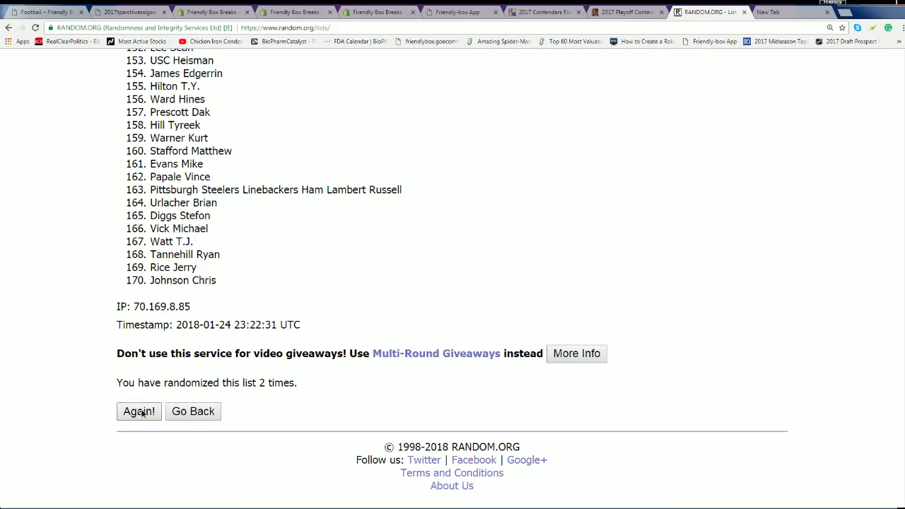
left_click(139, 411)
scroll(292, 263, "down", 18)
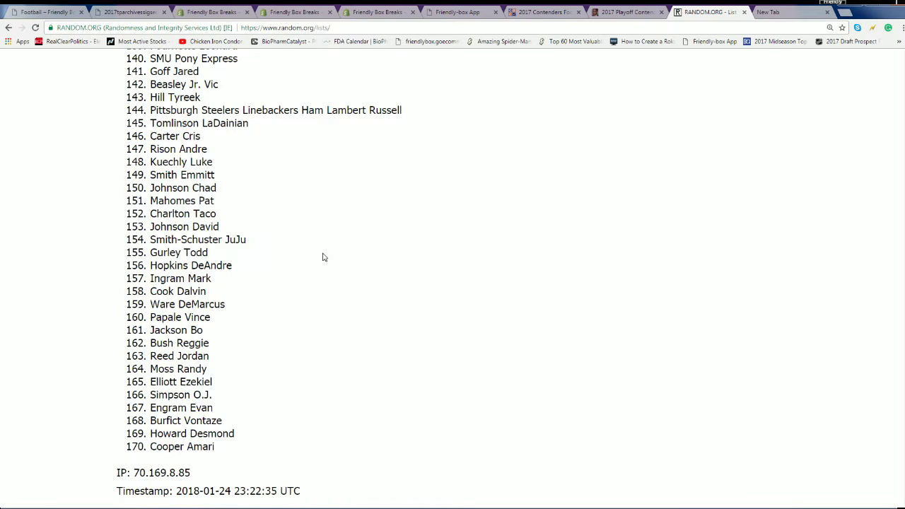
scroll(323, 257, "down", 3)
left_click(134, 413)
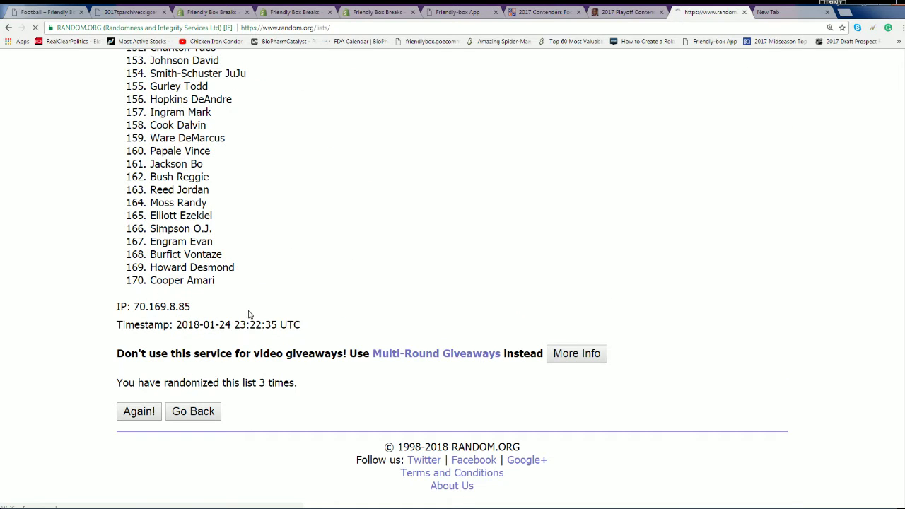
scroll(315, 278, "down", 12)
scroll(313, 283, "down", 18)
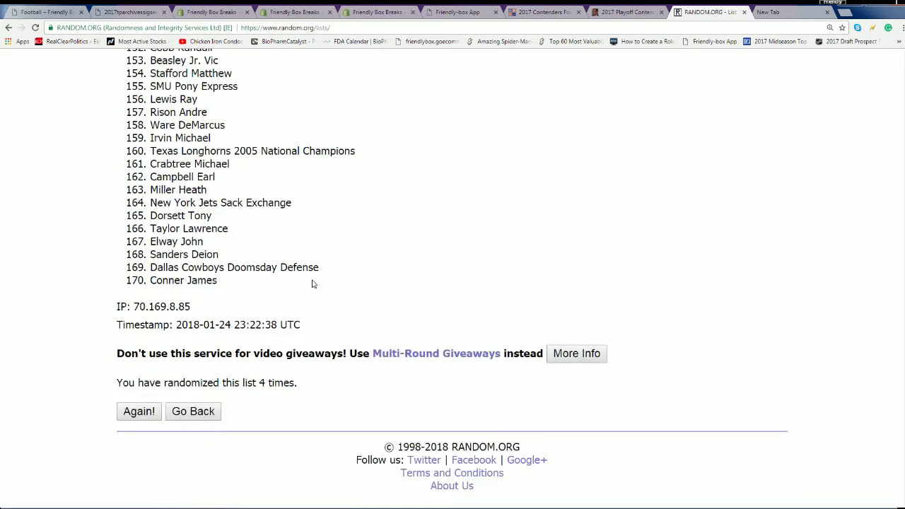
left_click(136, 414)
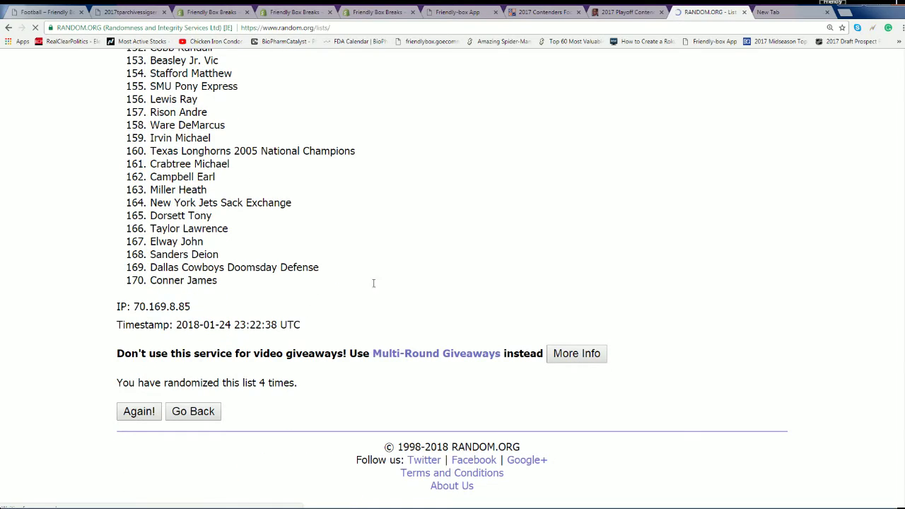
scroll(374, 286, "down", 20)
scroll(374, 293, "down", 2)
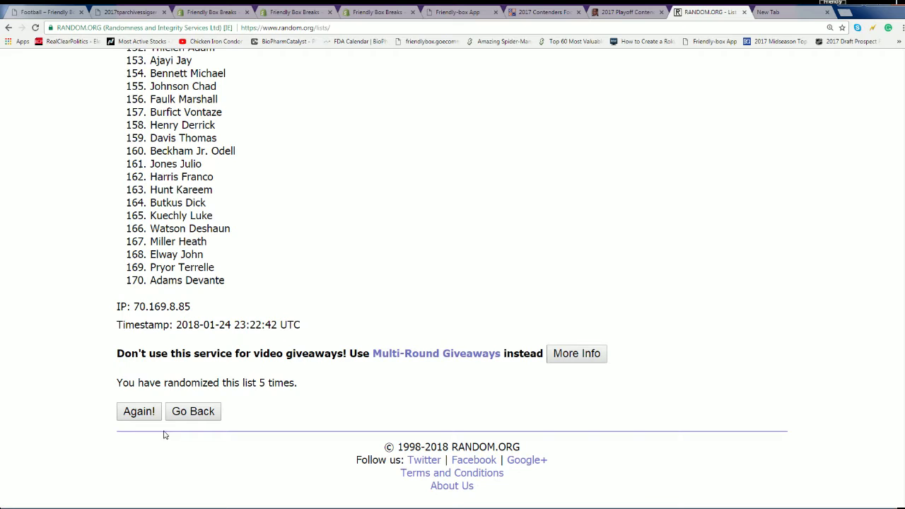
left_click(134, 415)
scroll(347, 286, "down", 20)
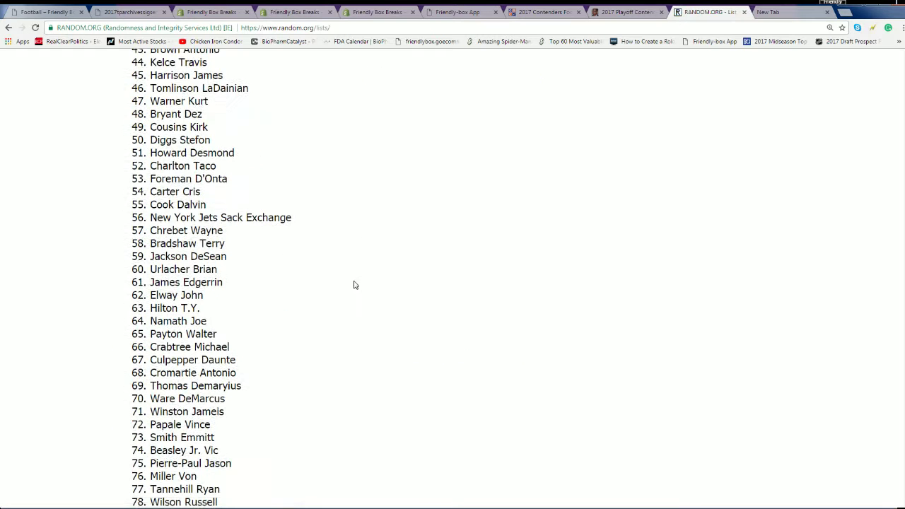
left_click(146, 416)
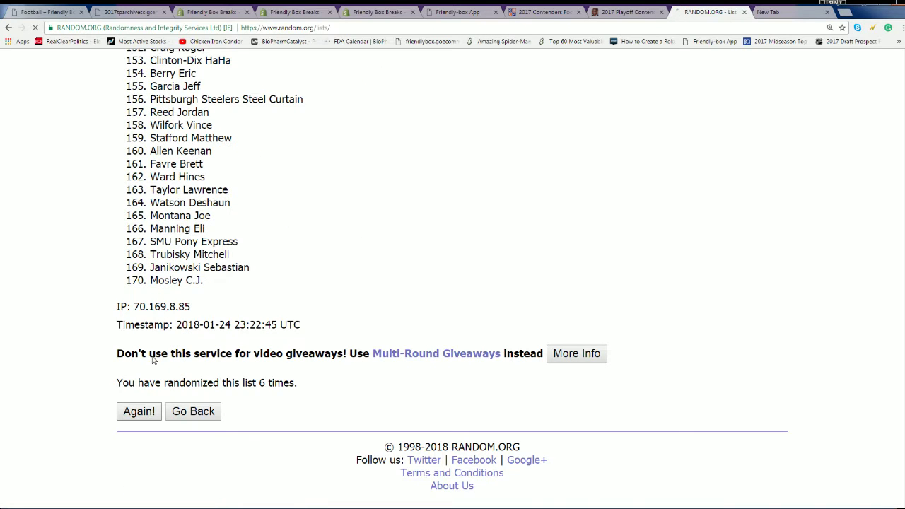
scroll(279, 223, "down", 3)
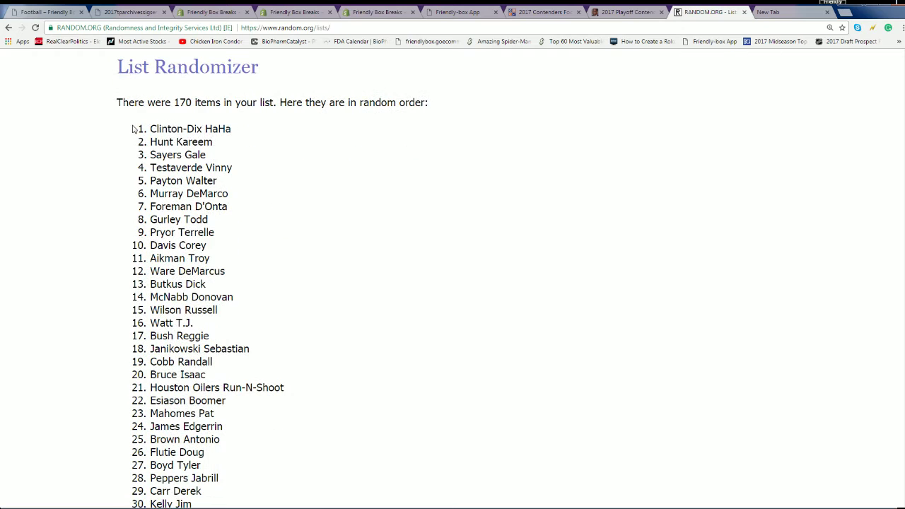
- Copy the full randomized checklist player list, from Clinton-Dix HaHa through Henry Derrick
left_click_drag(147, 129, 224, 347)
scroll(235, 411, "down", 10)
scroll(231, 416, "down", 17)
right_click(191, 258)
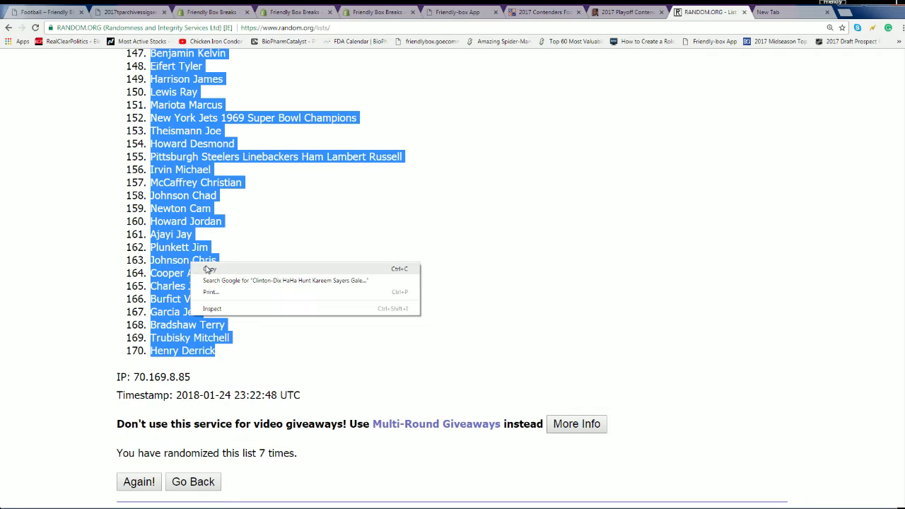
left_click(212, 267)
scroll(309, 346, "down", 2)
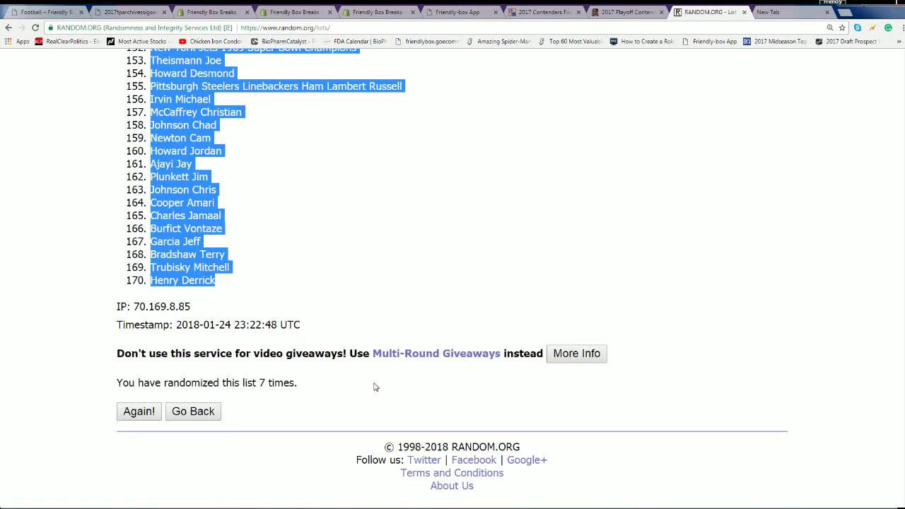
scroll(375, 386, "up", 20)
scroll(375, 385, "down", 2)
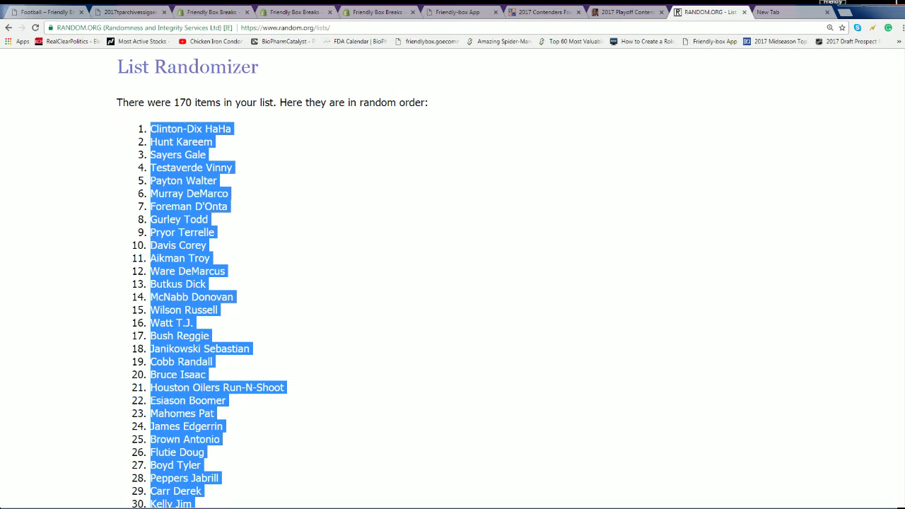
- Switch to Excel and paste the randomized players with source formatting into the Checklist Player column from cell A2
key("alt+Tab")
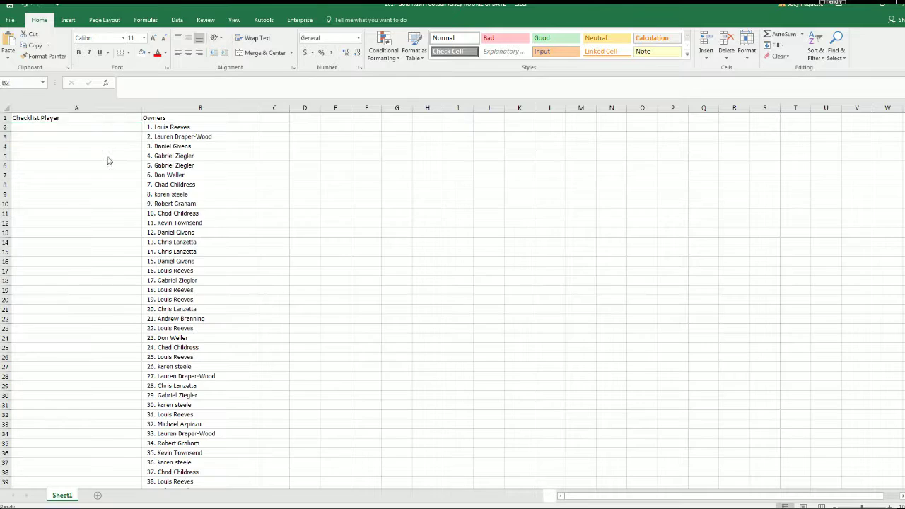
left_click(75, 133)
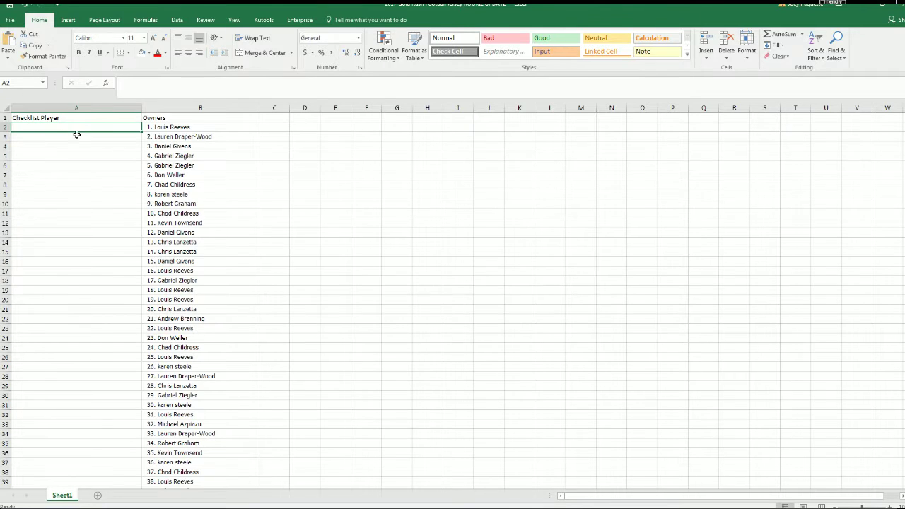
right_click(64, 126)
left_click(85, 167)
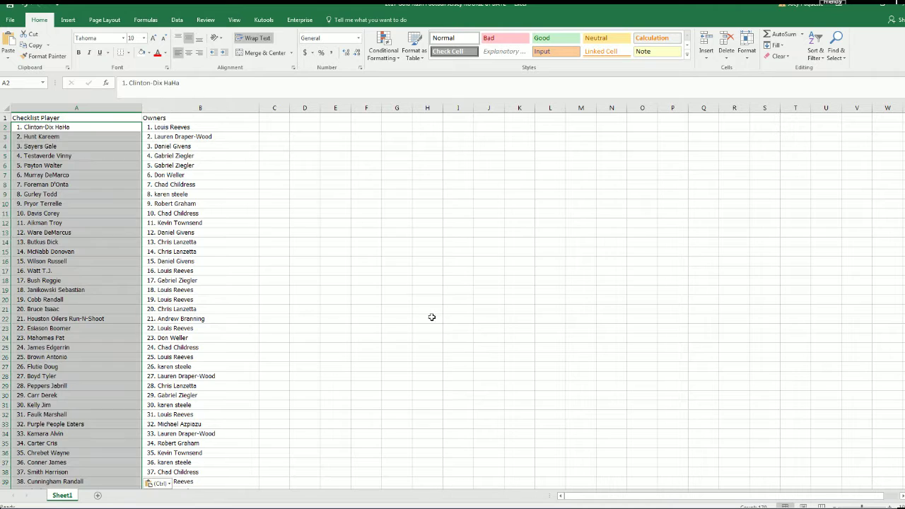
- Narrow the Checklist Player column so that it fits closely around the player names
scroll(549, 471, "up", 8, "ctrl")
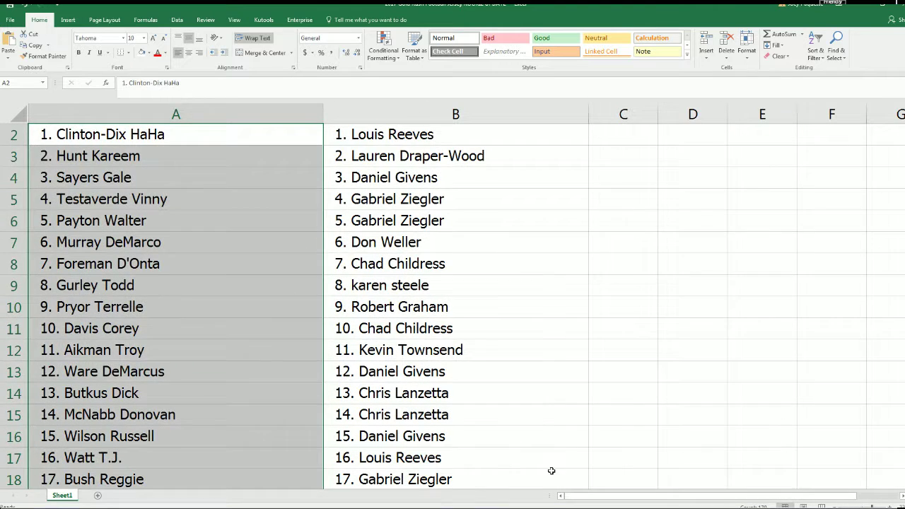
left_click(282, 114)
left_click_drag(323, 114, 315, 114)
left_click_drag(230, 129, 214, 131)
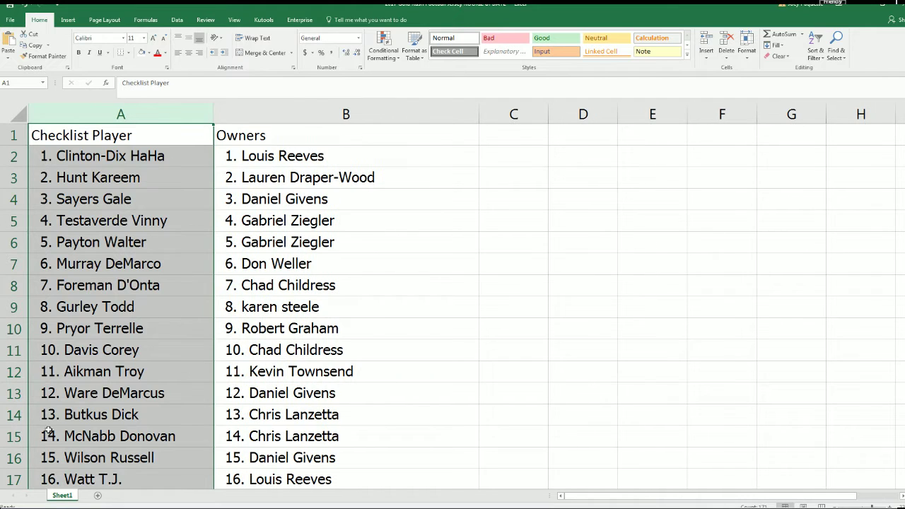
- Review the checklist player and owner pairings row by row, from number 1 through number 112
left_click(20, 459)
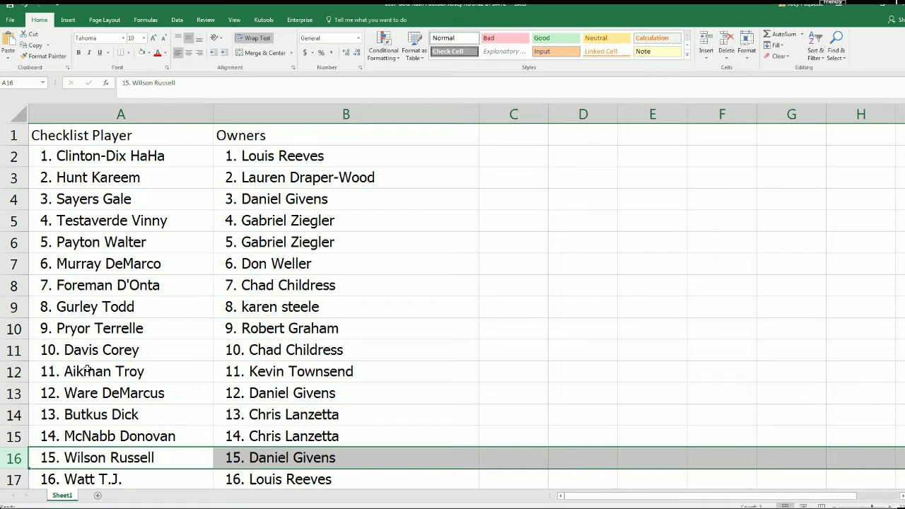
scroll(87, 369, "down", 4)
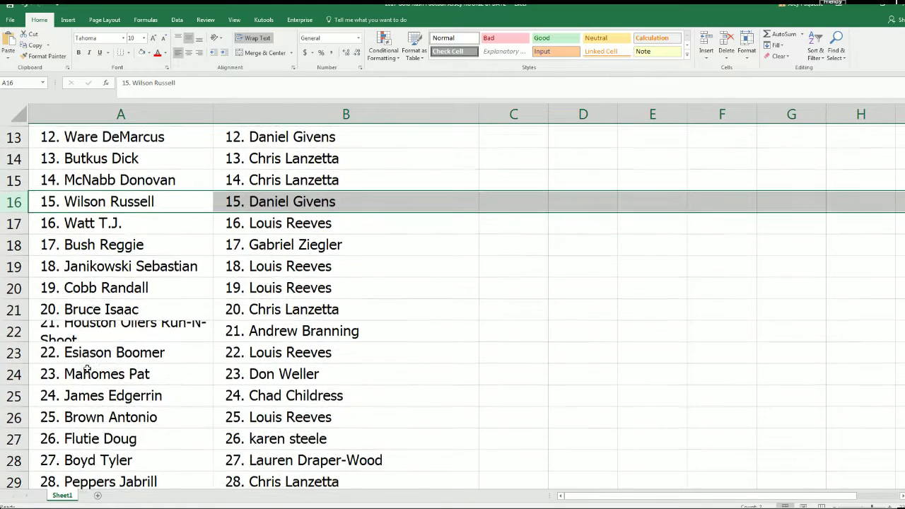
scroll(87, 369, "down", 1)
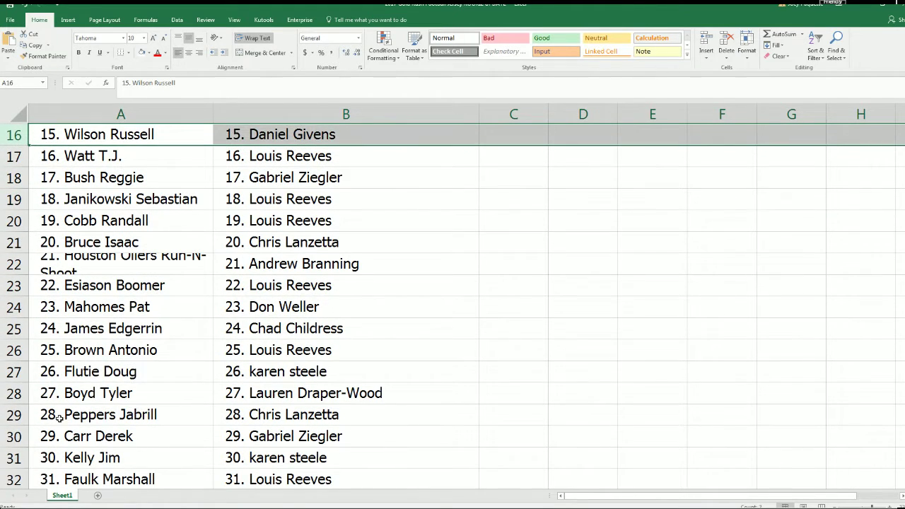
left_click(32, 470)
scroll(32, 469, "down", 3)
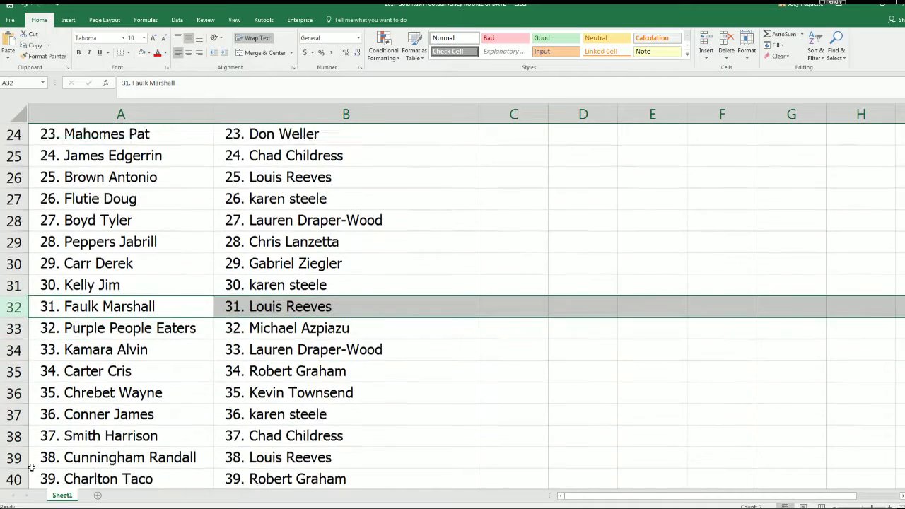
scroll(33, 465, "down", 2)
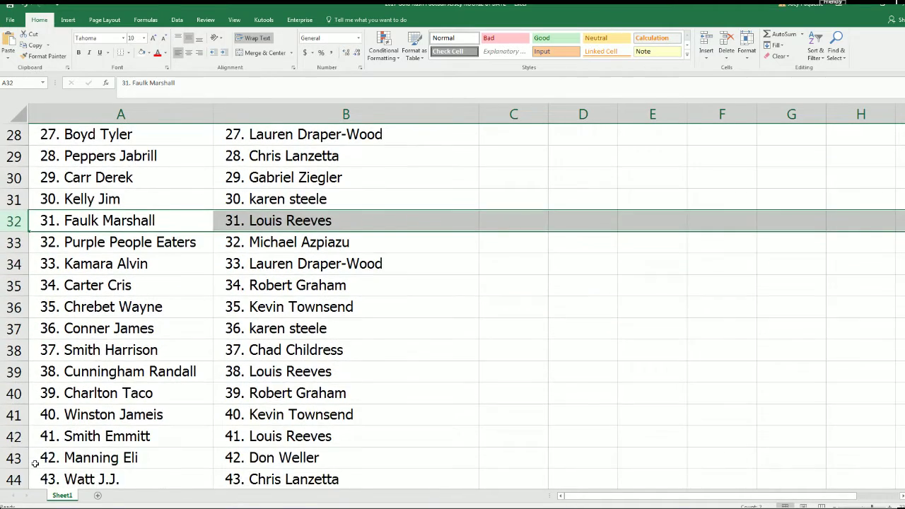
scroll(37, 460, "down", 1)
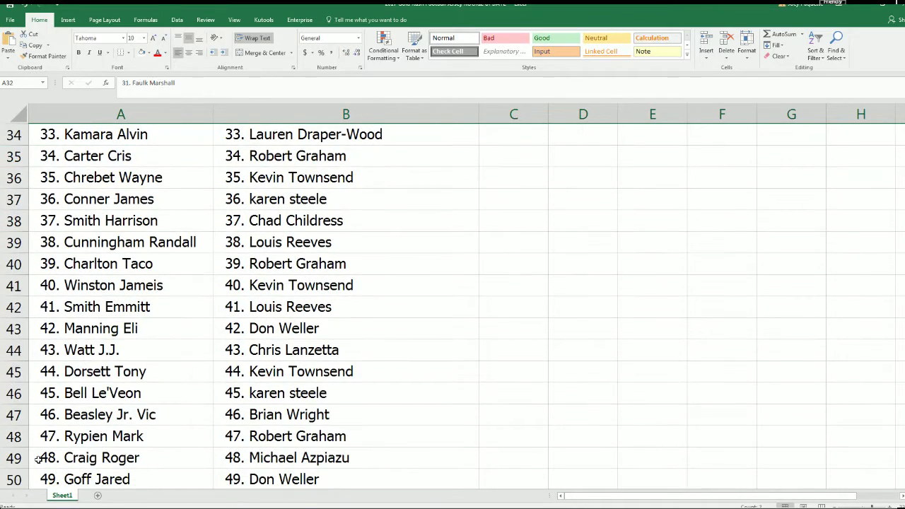
scroll(41, 458, "down", 1)
scroll(41, 458, "down", 1)
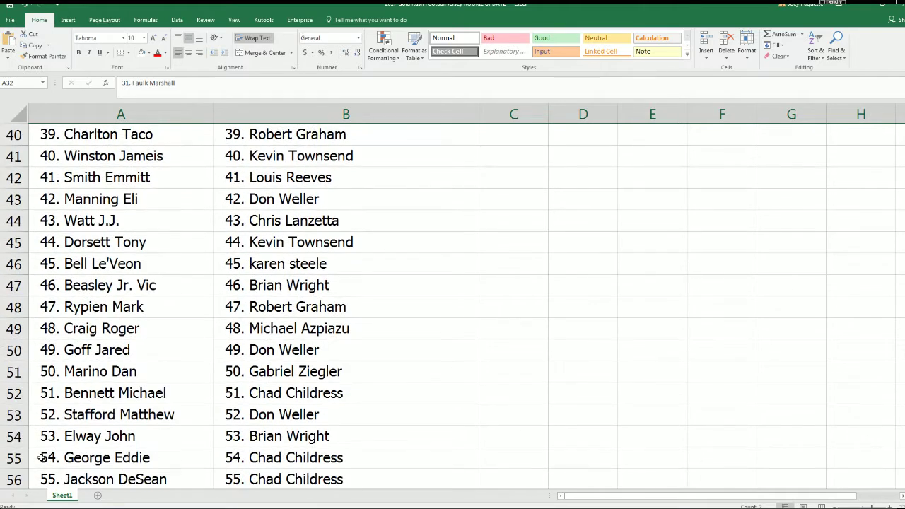
scroll(41, 458, "down", 1)
scroll(41, 457, "down", 2)
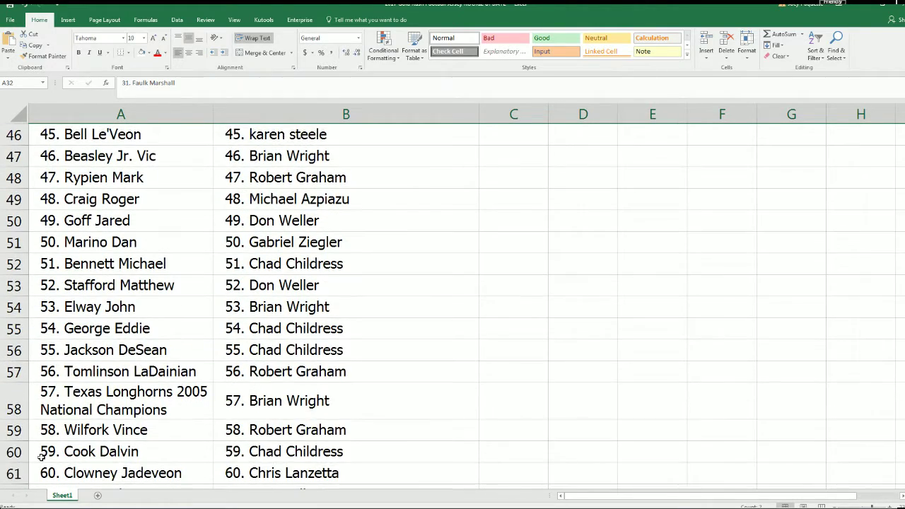
scroll(41, 458, "down", 2)
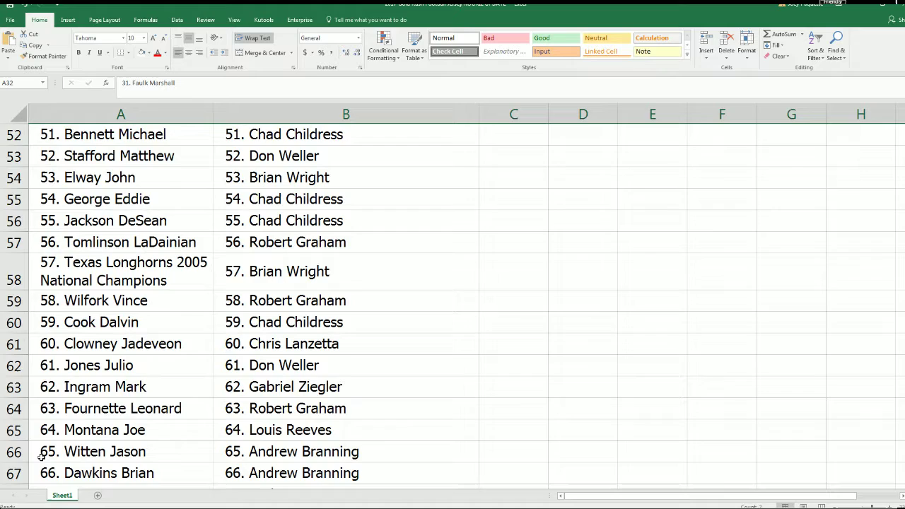
scroll(41, 458, "down", 3)
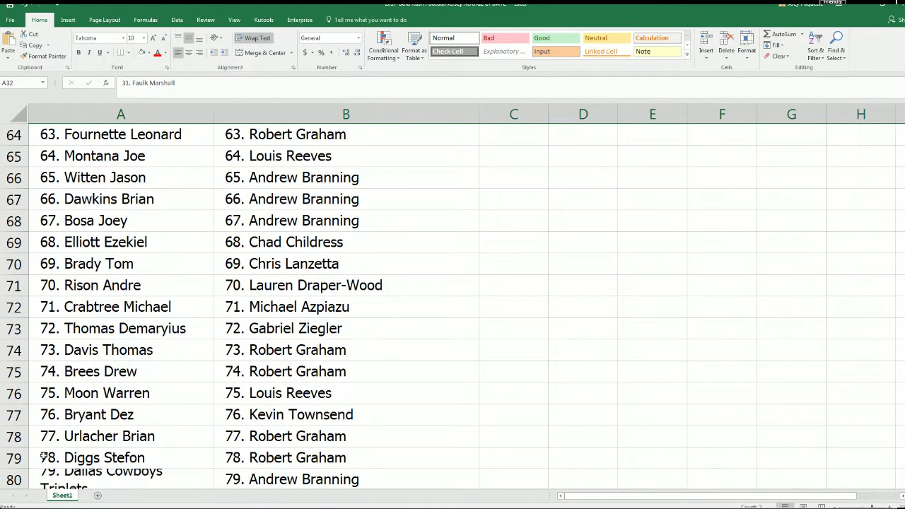
scroll(41, 457, "down", 1)
scroll(43, 458, "down", 2)
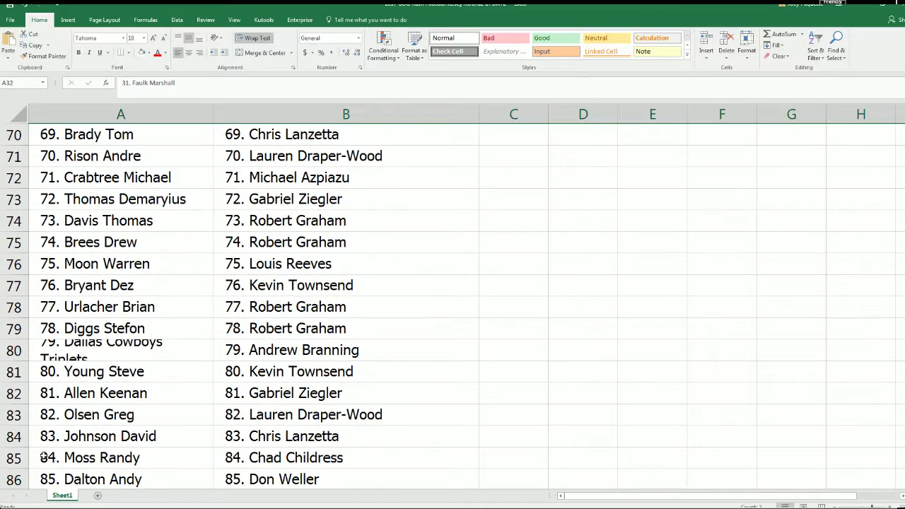
scroll(43, 458, "down", 2)
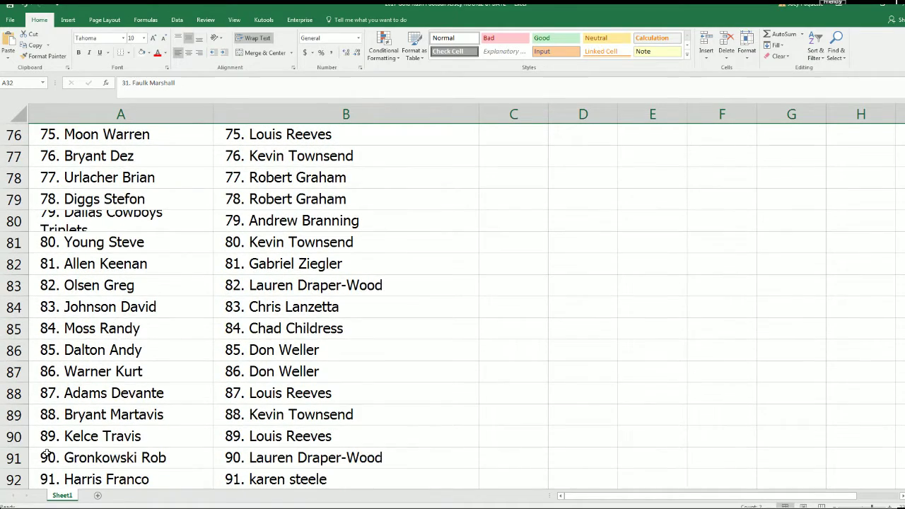
scroll(45, 455, "down", 1)
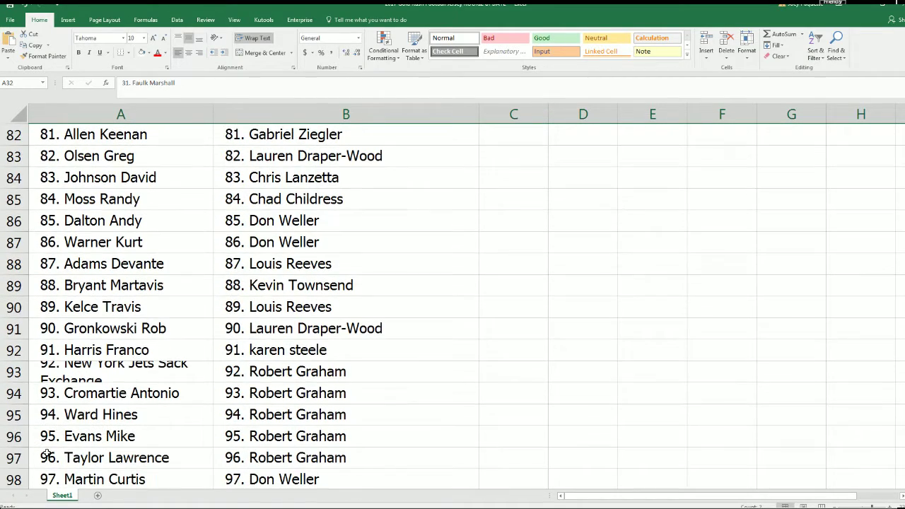
scroll(46, 454, "down", 2)
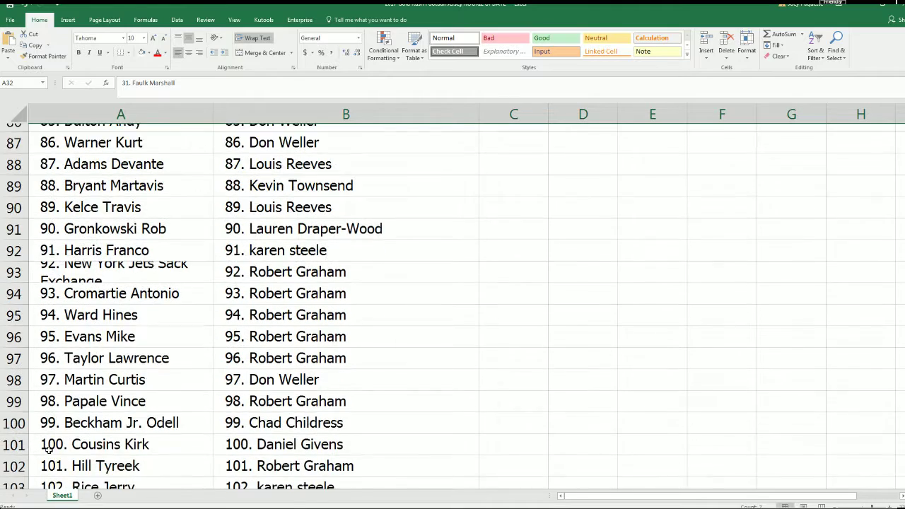
scroll(48, 452, "down", 2)
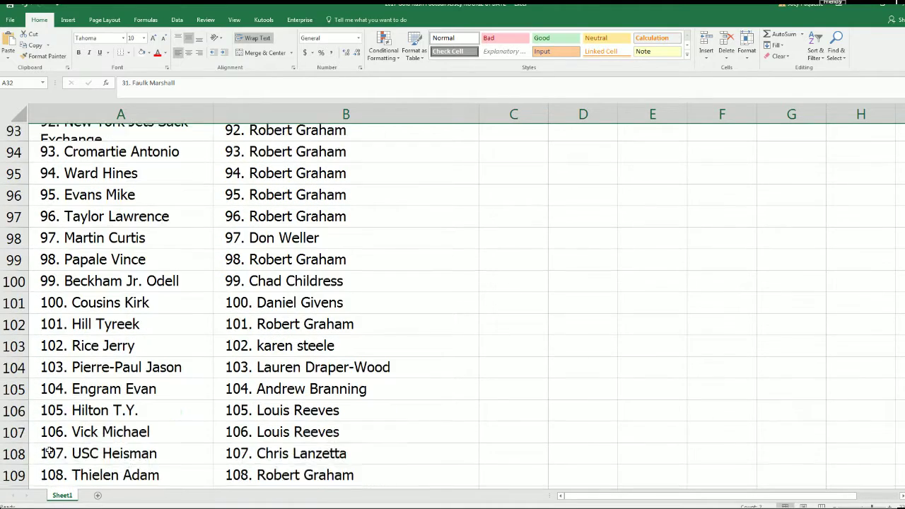
scroll(51, 449, "down", 2)
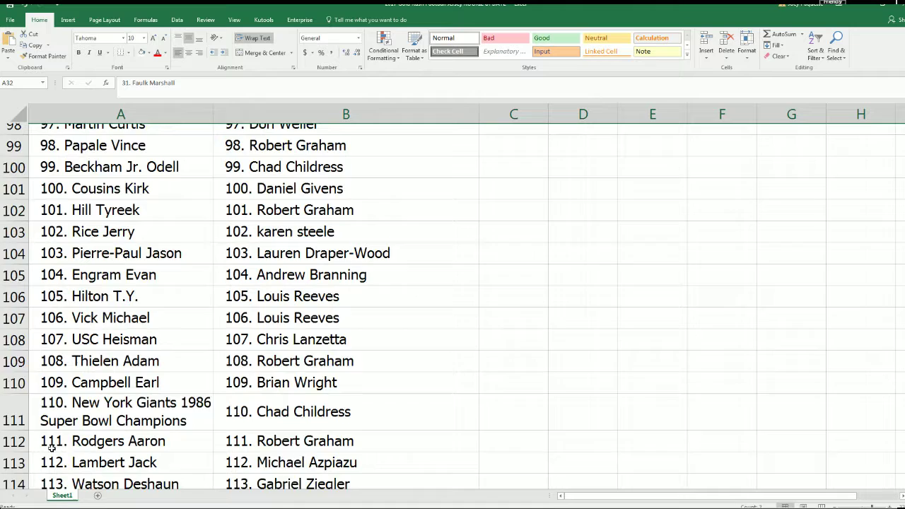
scroll(56, 430, "down", 1)
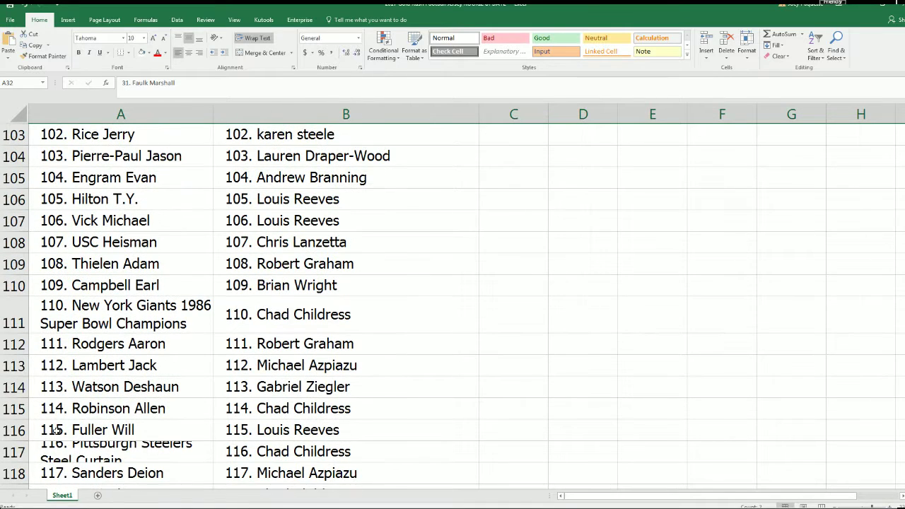
scroll(55, 430, "down", 1)
- Review the remaining checklist player and owner pairings, from number 113 Watson Deshaun through number 170 Henry Derrick
left_click(134, 324)
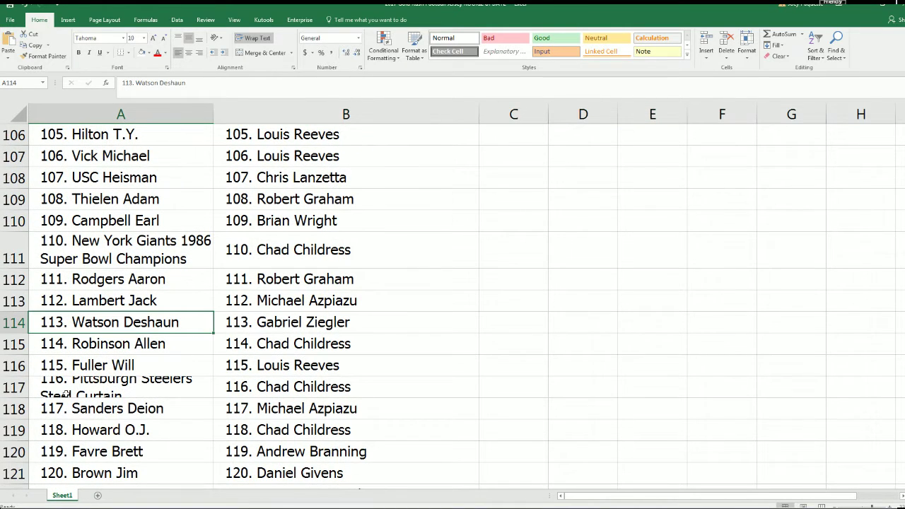
scroll(48, 409, "down", 2)
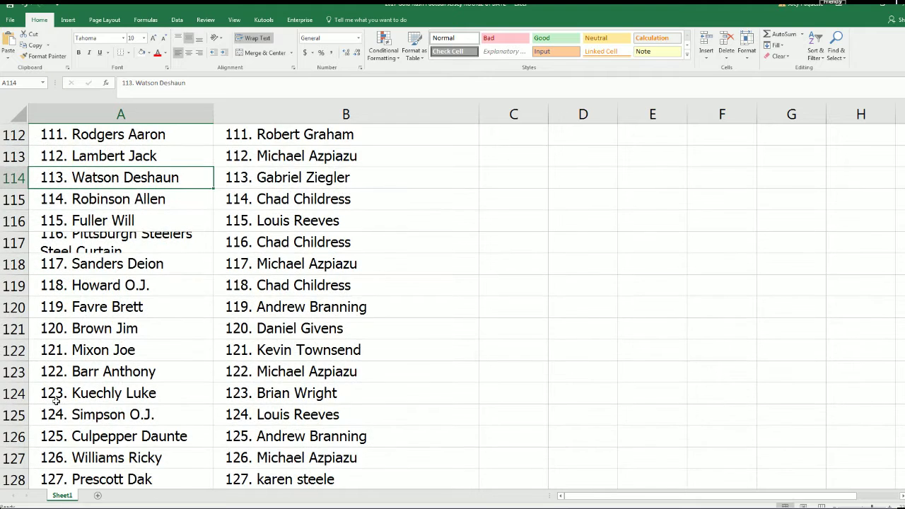
scroll(55, 401, "down", 1)
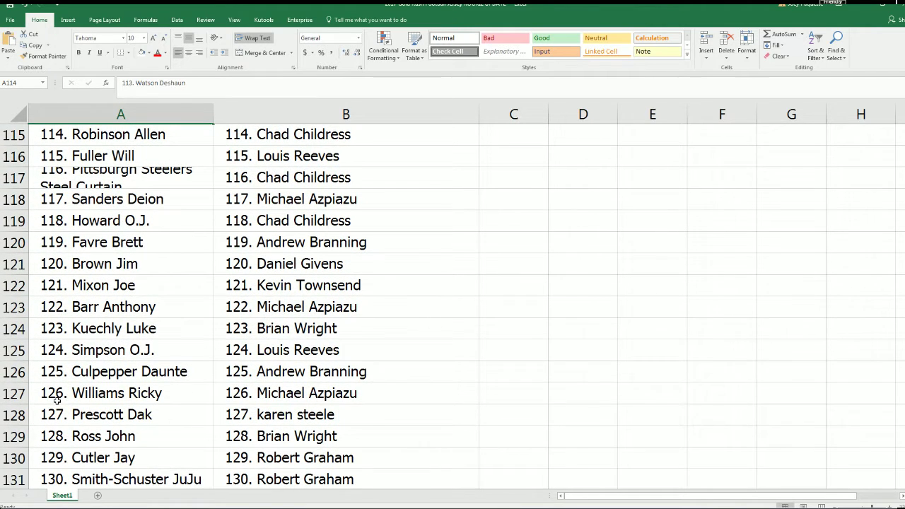
scroll(57, 400, "down", 1)
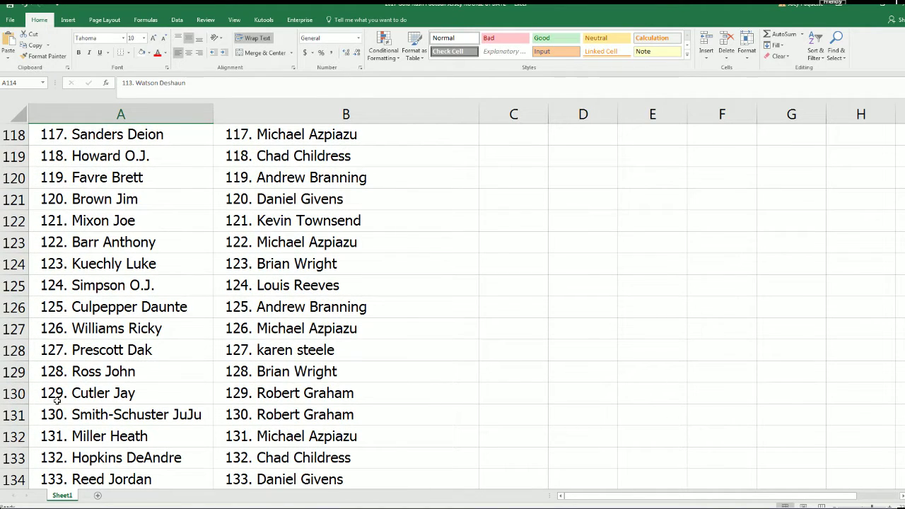
scroll(60, 397, "down", 1)
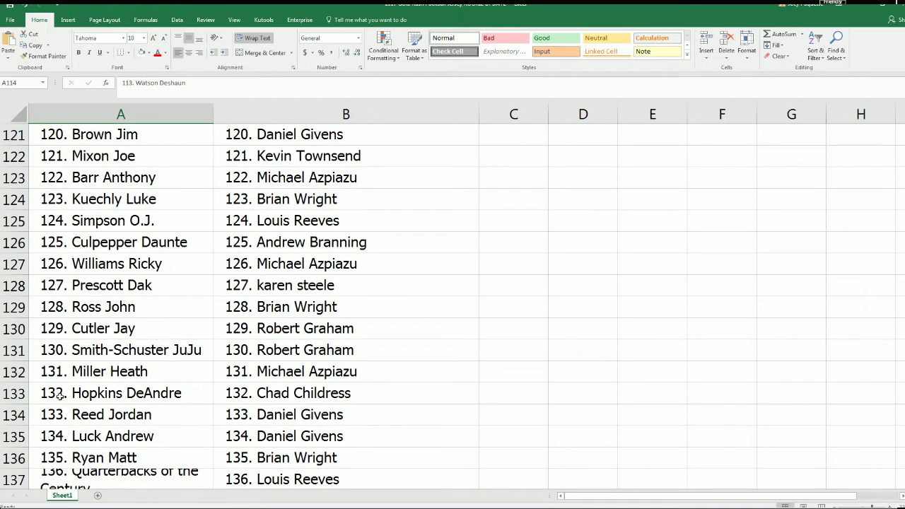
scroll(60, 396, "down", 1)
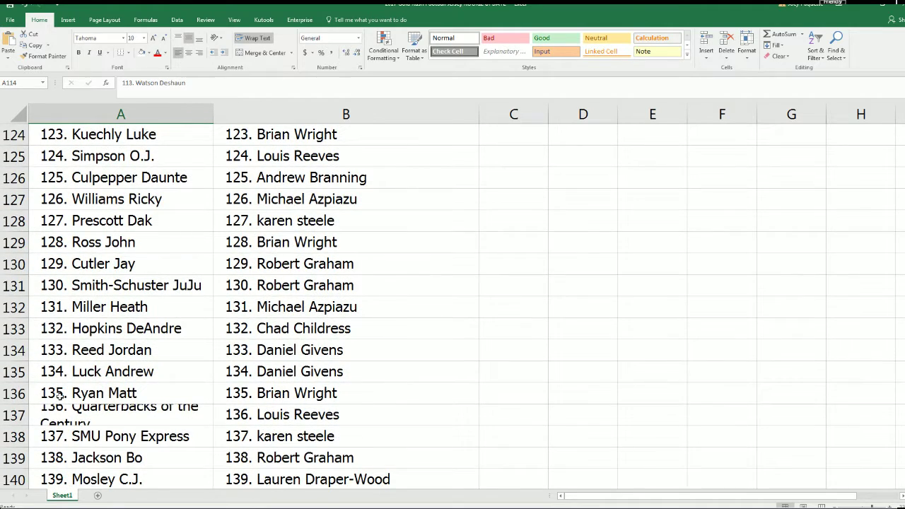
scroll(60, 396, "down", 1)
scroll(61, 396, "down", 1)
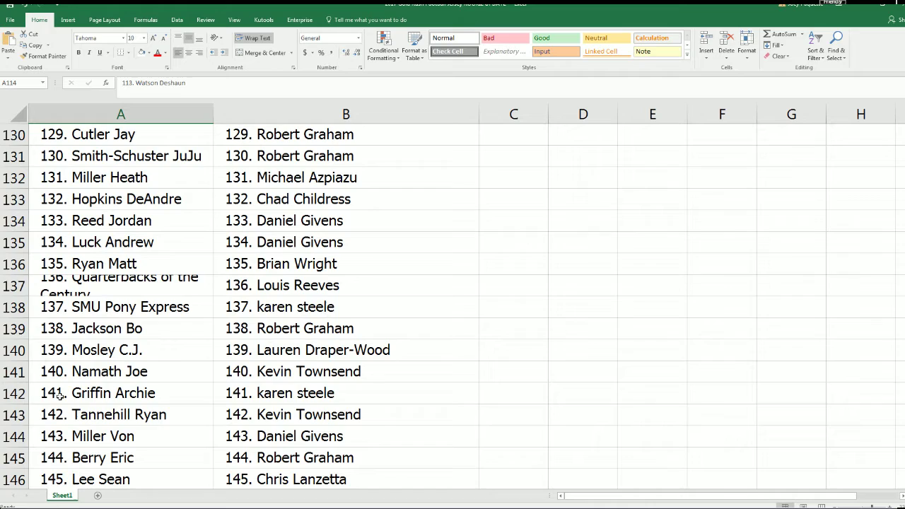
scroll(60, 396, "down", 1)
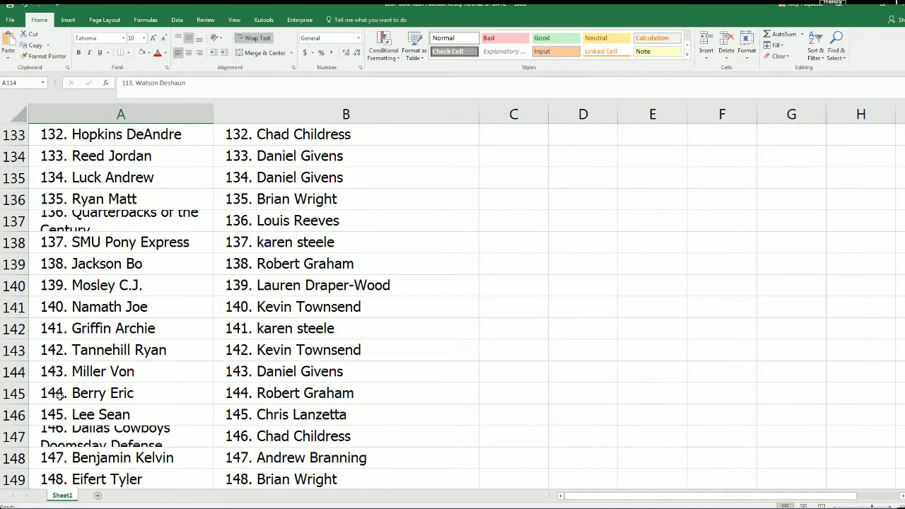
scroll(61, 396, "down", 1)
scroll(60, 396, "down", 1)
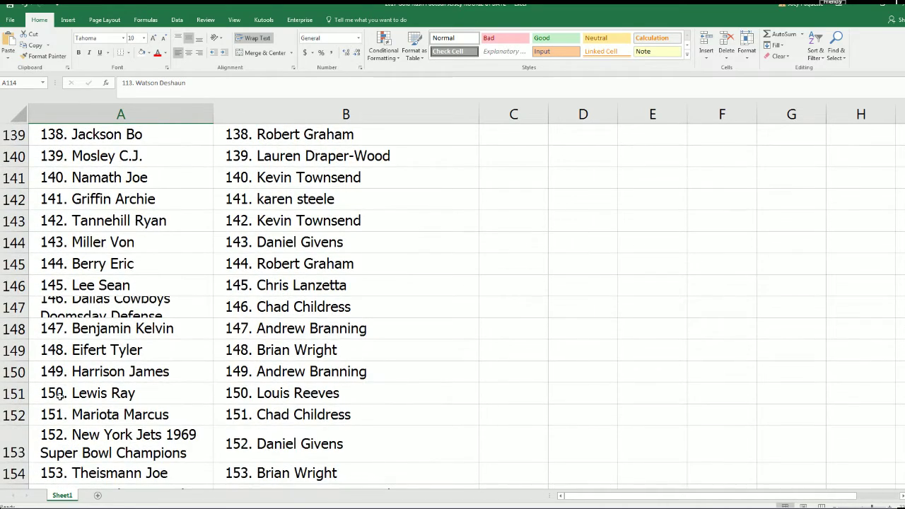
scroll(61, 396, "down", 1)
scroll(60, 396, "down", 1)
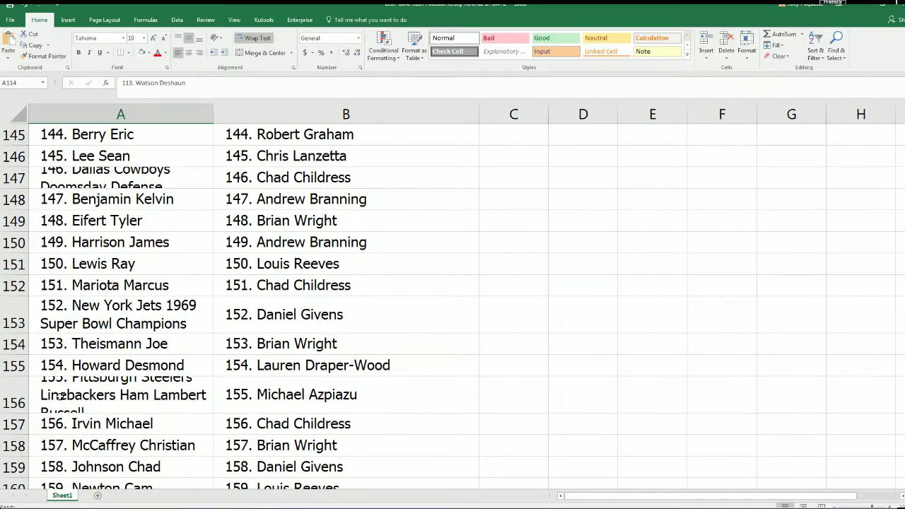
scroll(60, 396, "down", 1)
scroll(60, 398, "down", 1)
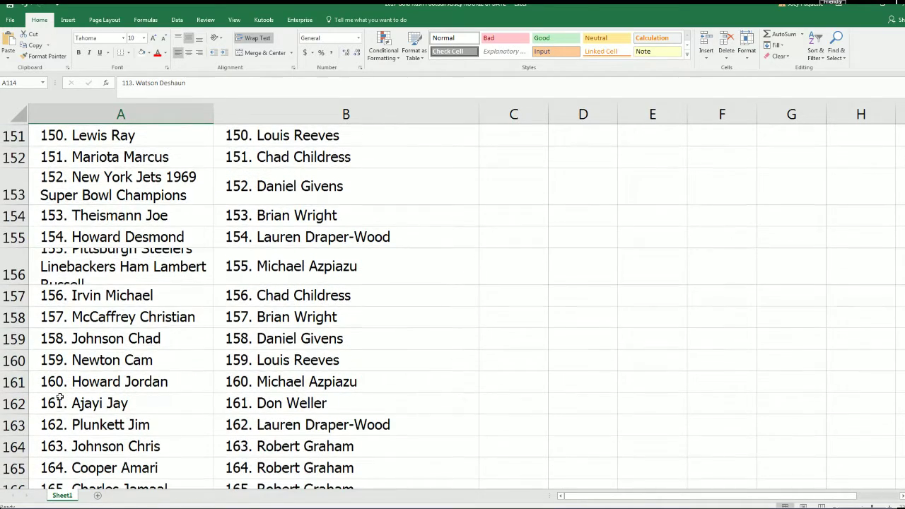
scroll(60, 397, "down", 1)
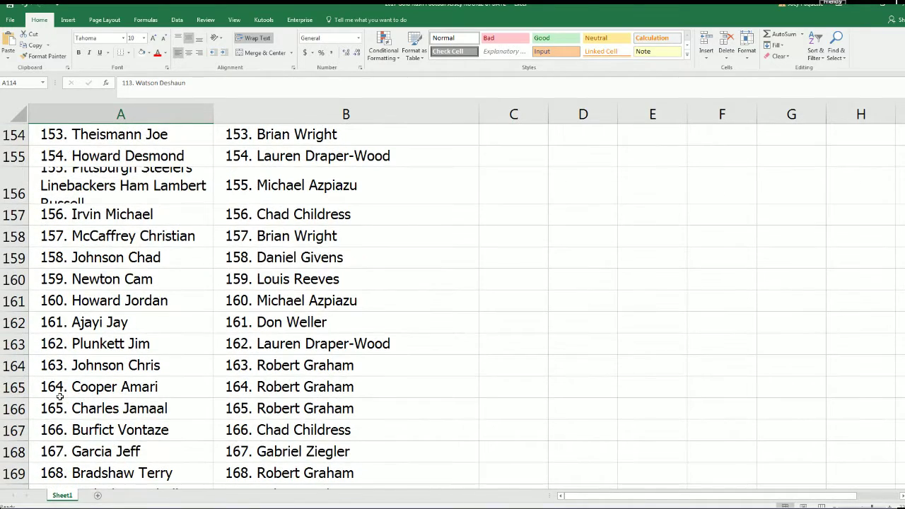
scroll(61, 397, "down", 1)
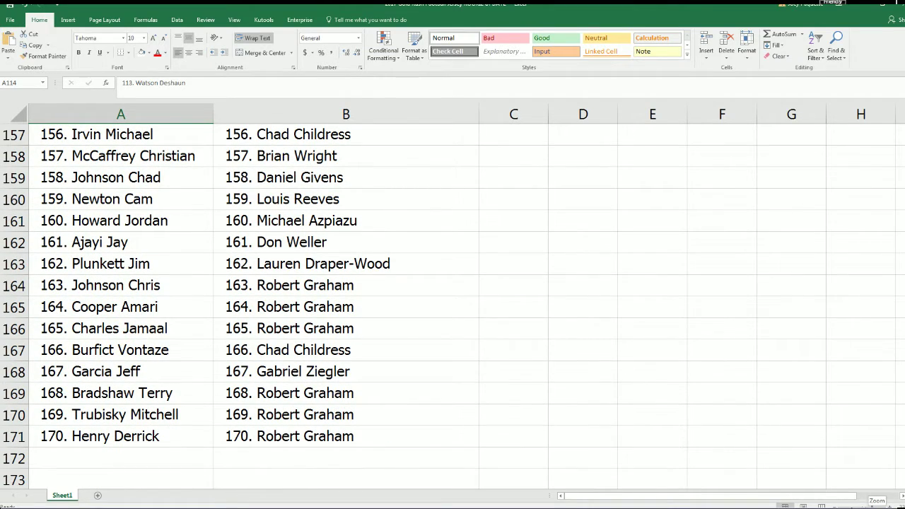
- Zoom the sheet out and return to the header row to show more of the pairings at once
scroll(869, 503, "down", 2, "ctrl")
scroll(313, 390, "up", 20)
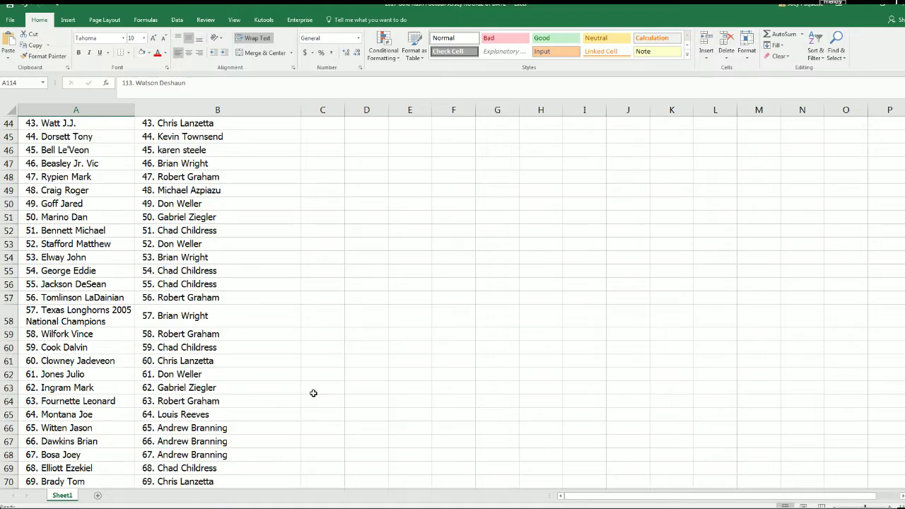
scroll(313, 393, "up", 14)
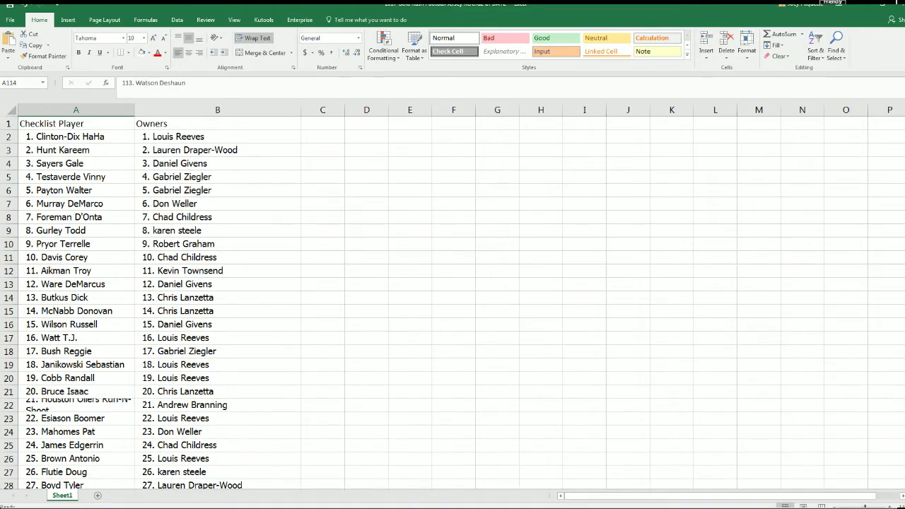